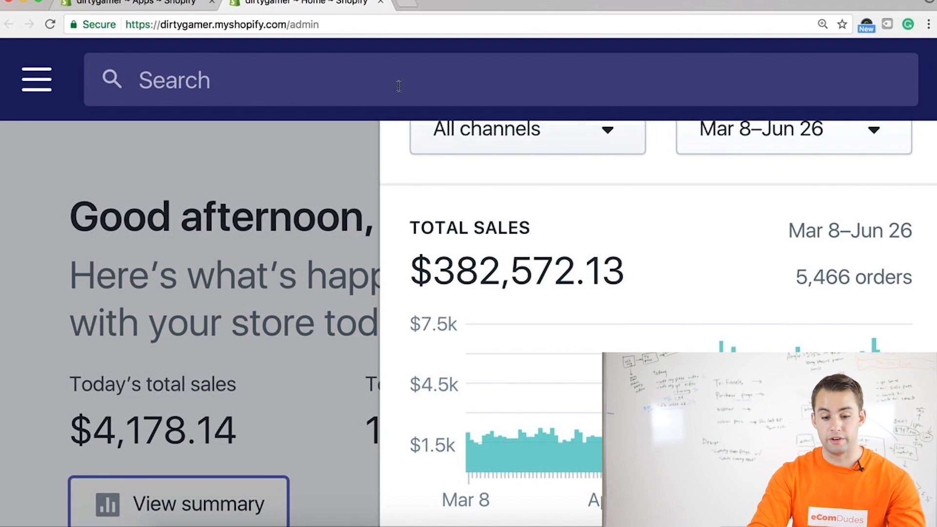
View the existing gaming mouse funnel in the other browser tab at the default page zoom
click(186, 8)
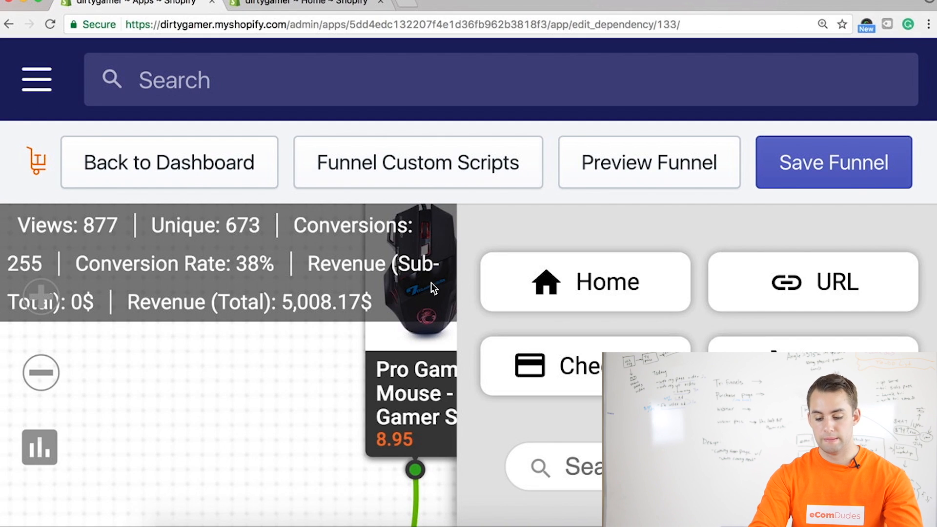
key(ctrl+0)
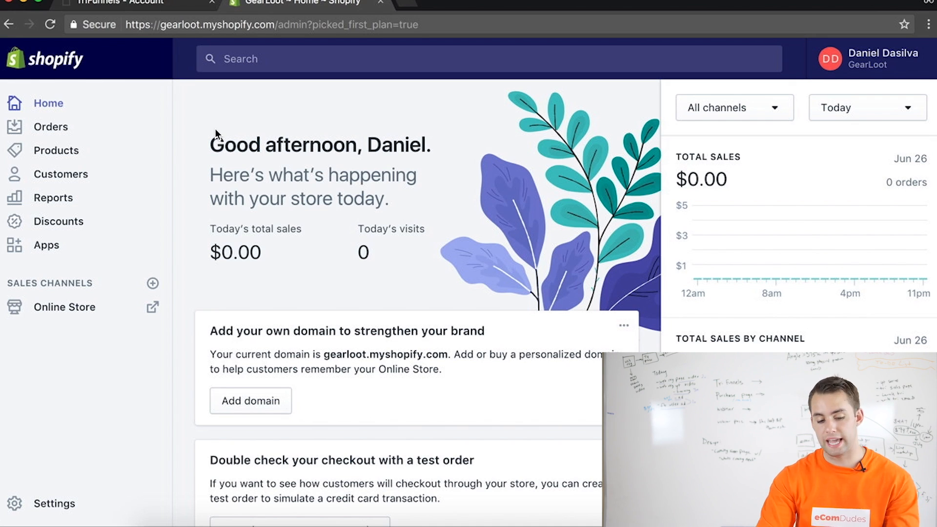
Open the TriFunnels app in the GearLoot store and delete all of its existing funnels
click(43, 246)
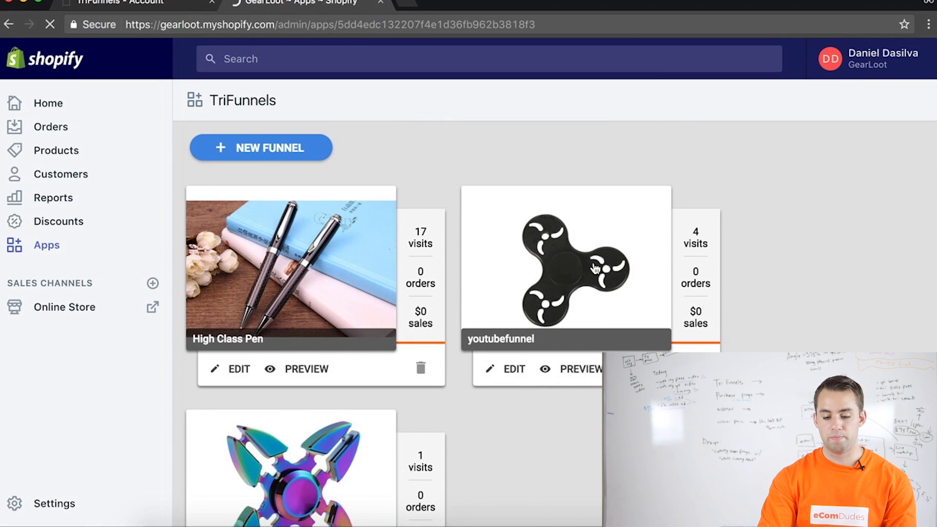
click(420, 368)
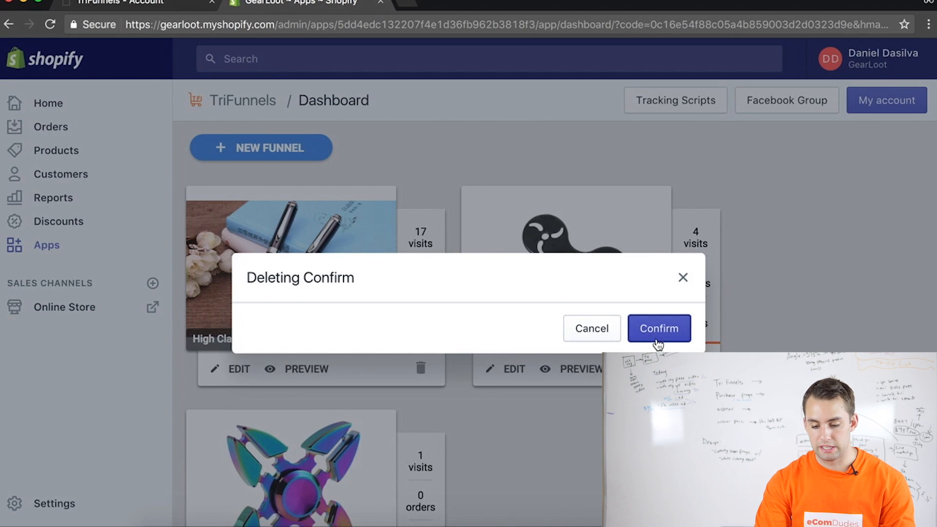
click(659, 329)
click(420, 372)
click(684, 328)
click(421, 372)
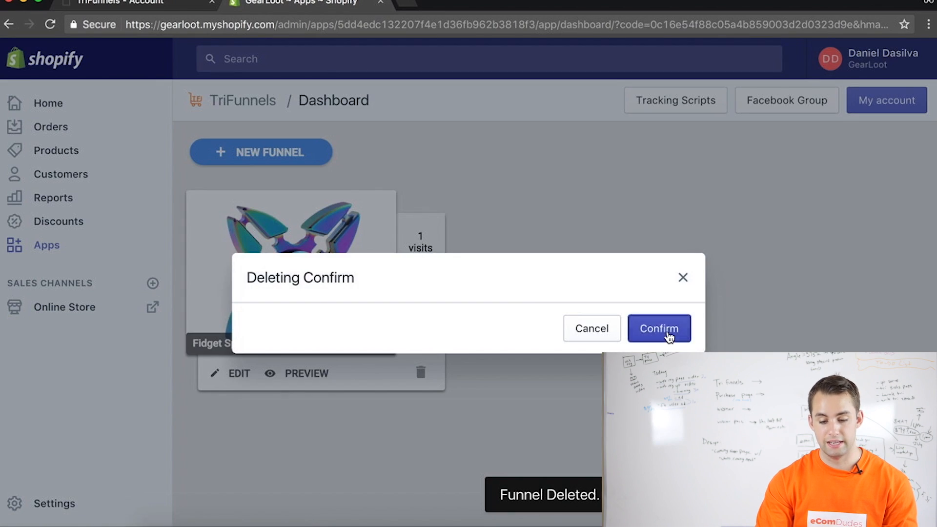
click(669, 332)
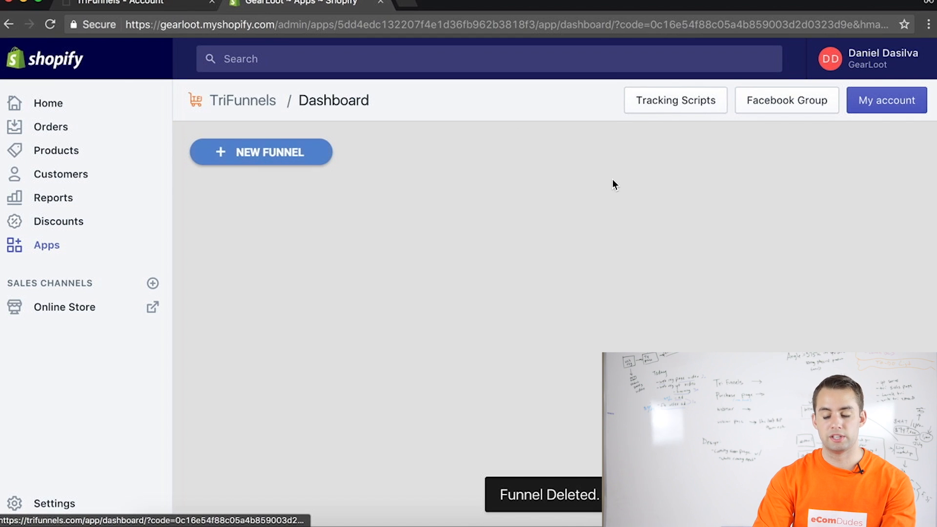
Open the tracking scripts for all funnels and place the cursor in the scripts for <HEAD>
click(676, 113)
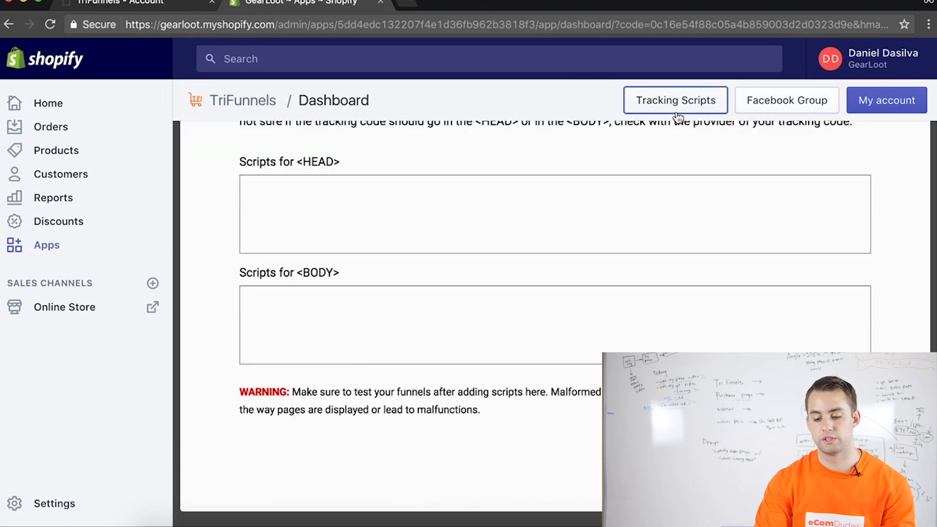
scroll(484, 390, down, 1)
click(491, 306)
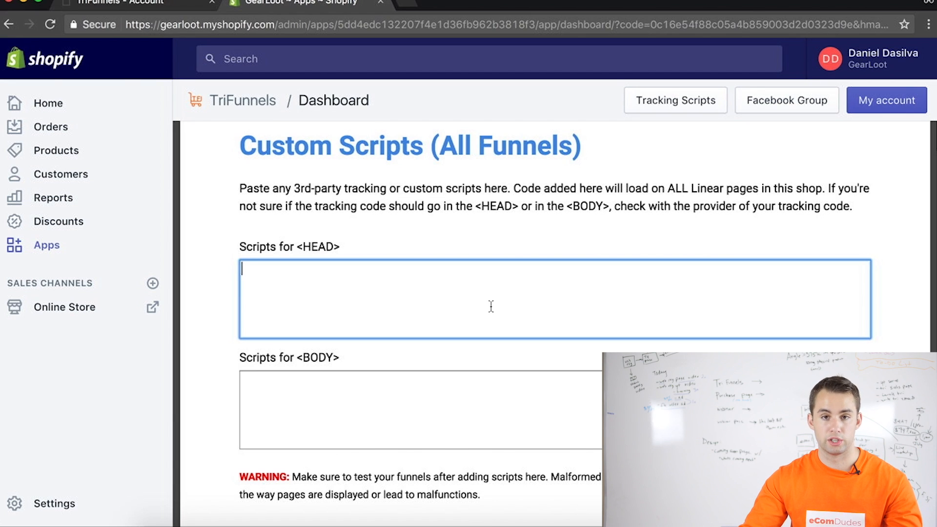
Open facebook.com in a new browser tab
click(406, 5)
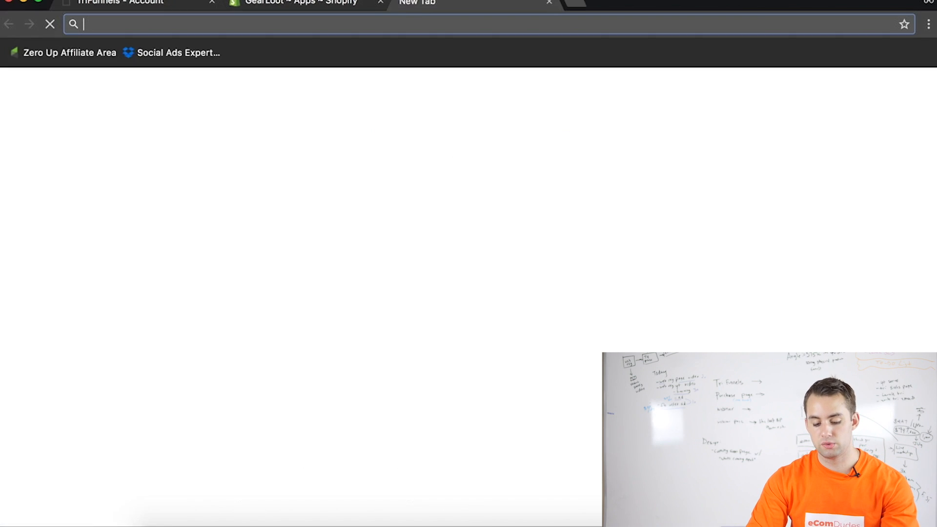
text(facebook.com)
key(Return)
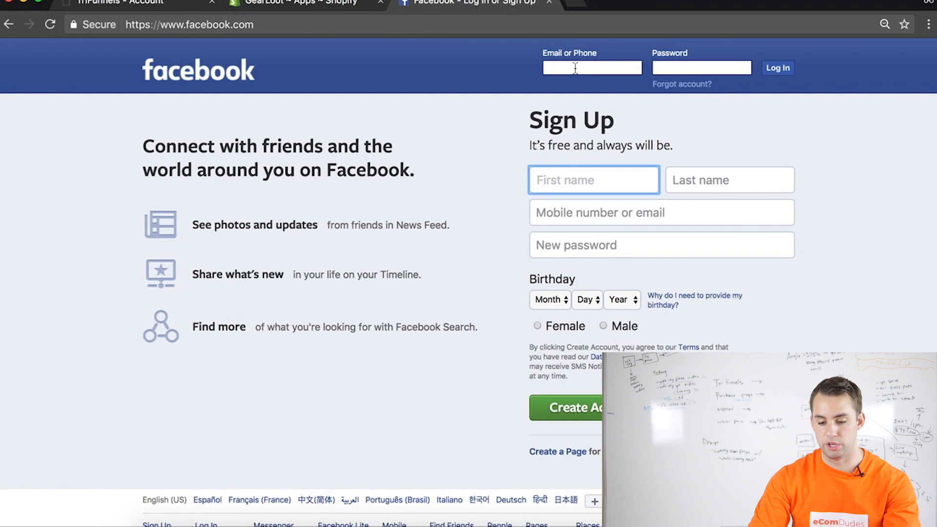
Log in to Facebook with the account e-mail and password
click(576, 68)
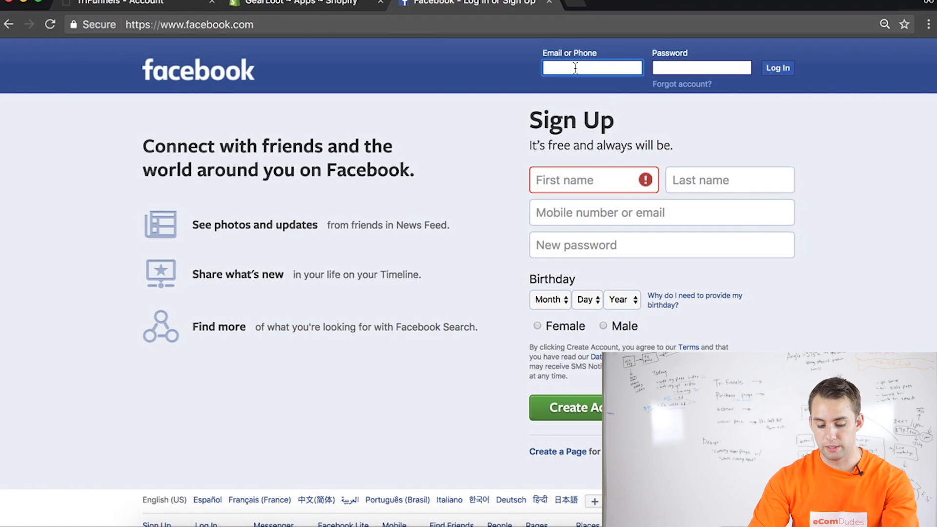
text(red)
key(Down)
key(Return)
key(Tab)
text(•••••••••••)
key(Return)
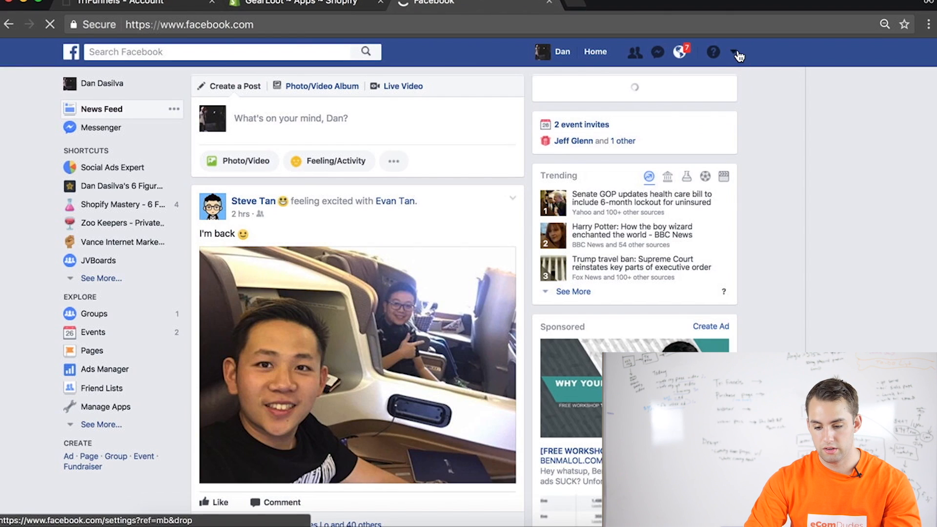
Go to the Pixels page through the Vance Softwares LLC business manager and create a Facebook pixel for the TriFunnels ad account
click(735, 54)
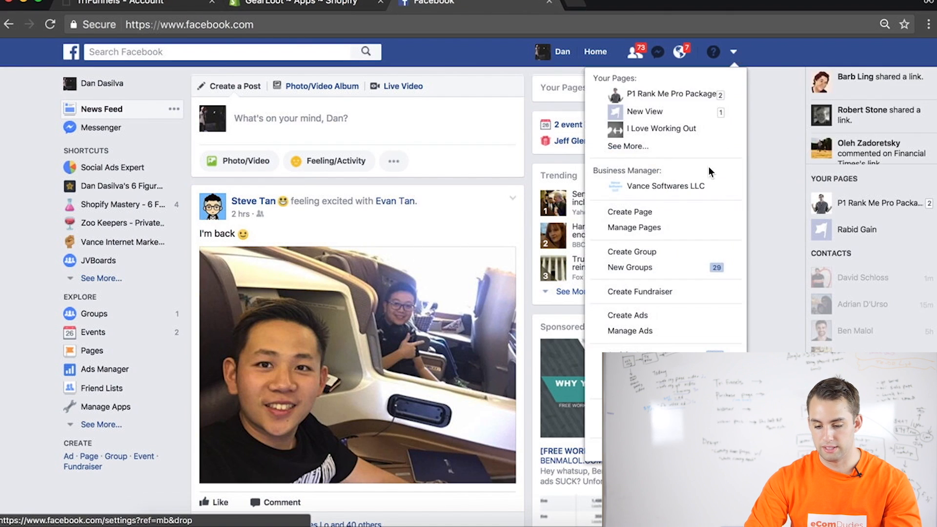
click(654, 189)
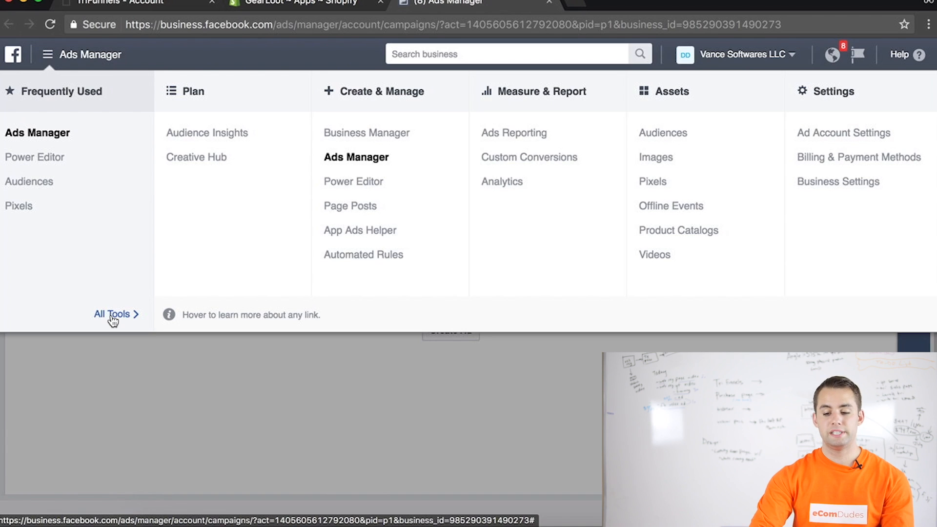
click(653, 182)
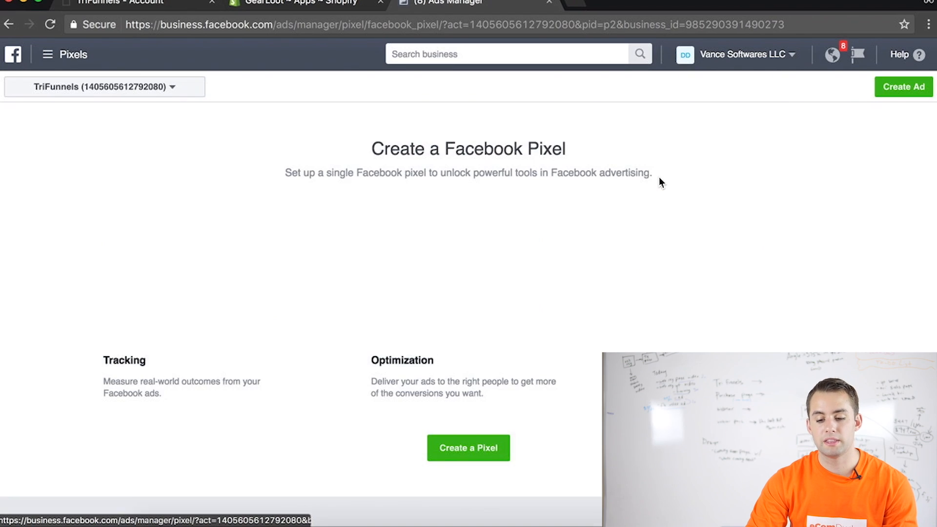
click(469, 448)
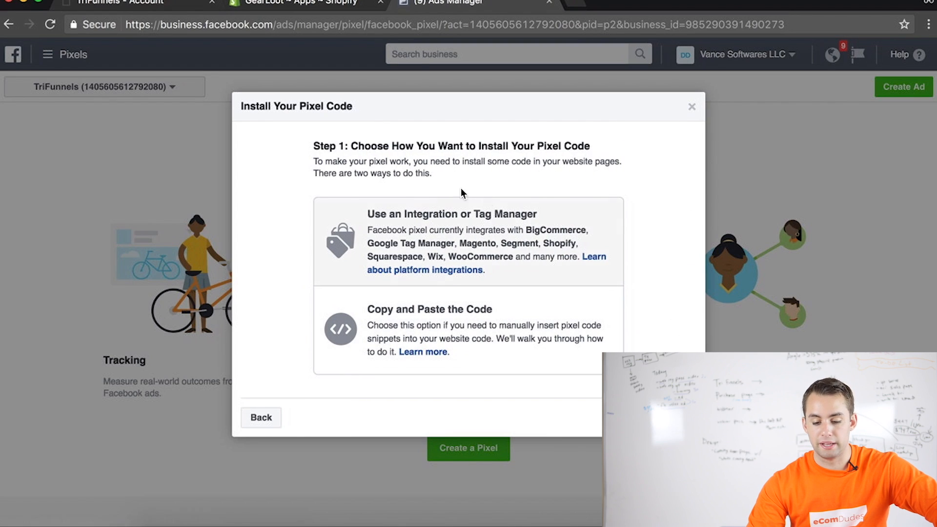
Choose the copy-and-paste installation for the pixel and copy the entire pixel base code
click(528, 348)
click(396, 242)
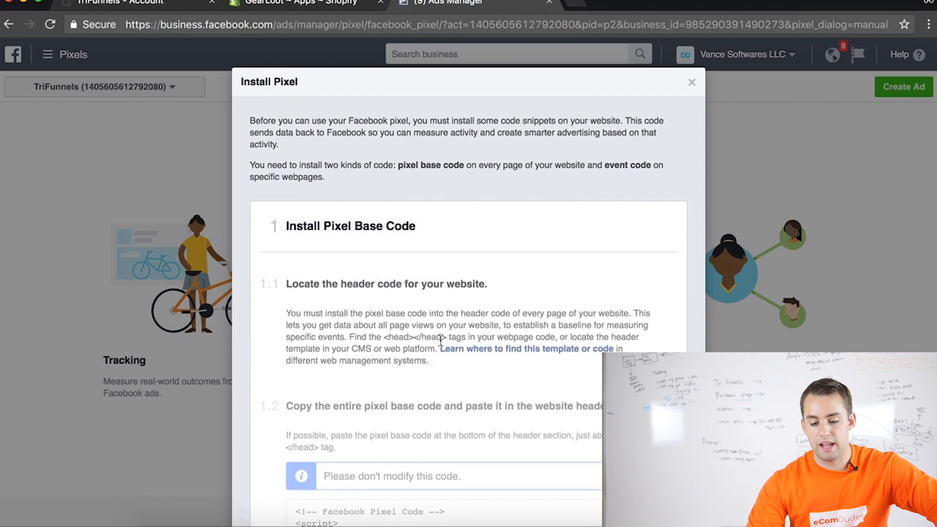
scroll(424, 340, down, 3)
click(471, 359)
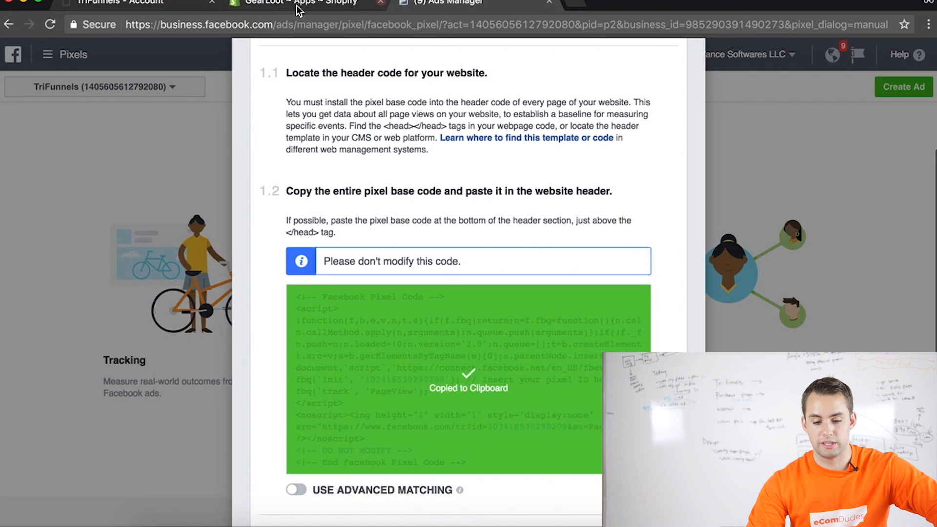
Paste the pixel base code into the all-funnels scripts for <HEAD> in TriFunnels without the trailing blank line, and save the scripts
click(264, 7)
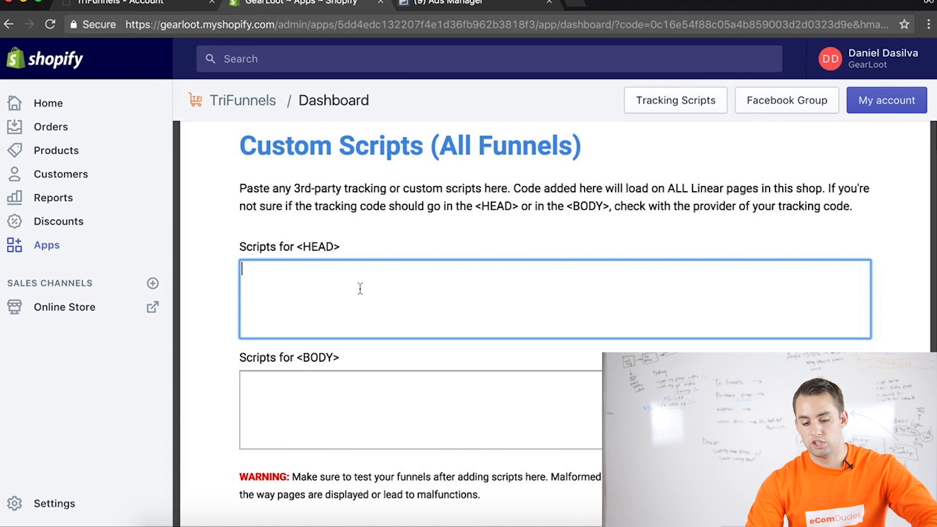
key(super+v)
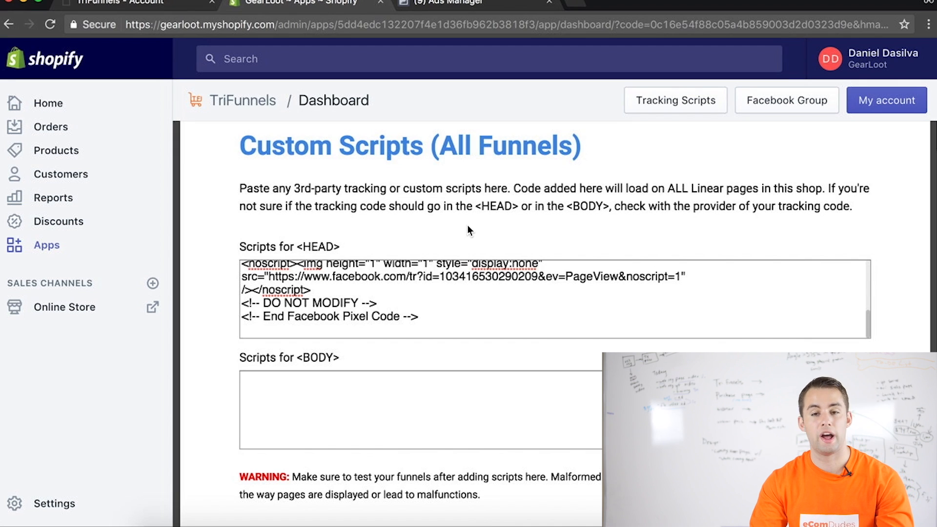
scroll(208, 435, down, 3)
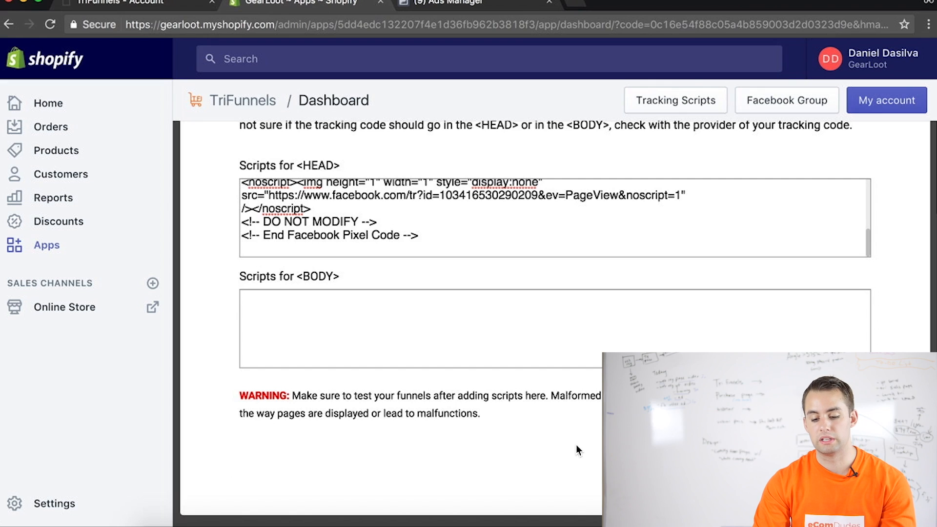
click(293, 254)
key(BackSpace)
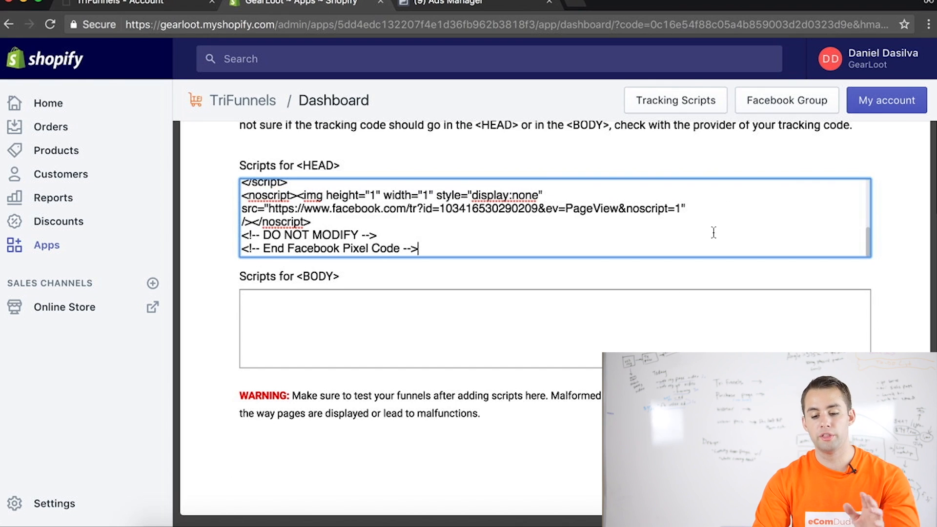
click(840, 451)
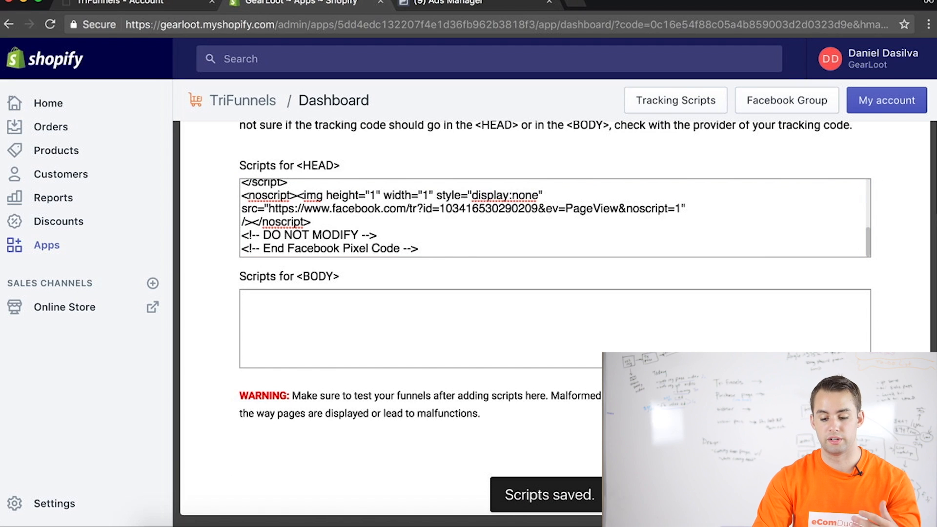
click(638, 100)
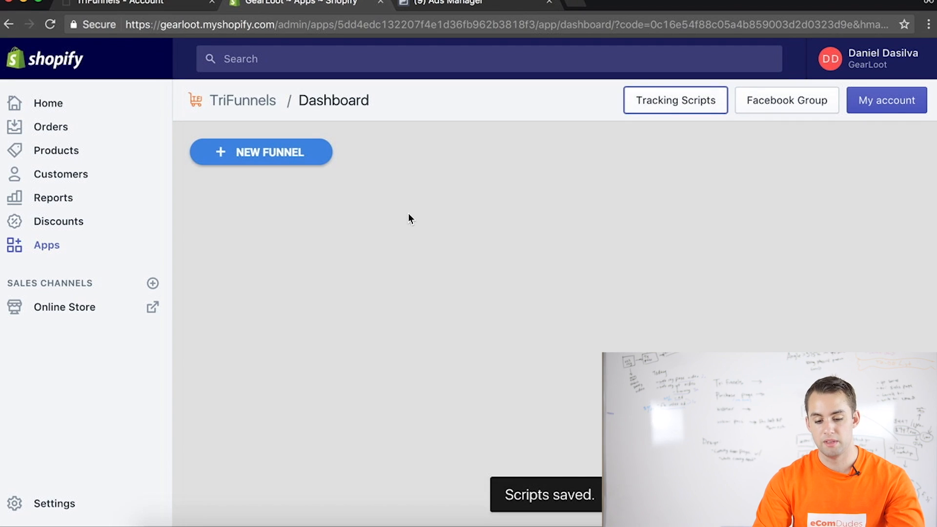
Create a new funnel nicknamed "Fidget Spinners" with Fidget Spinner 2 as the primary funnel item
click(213, 147)
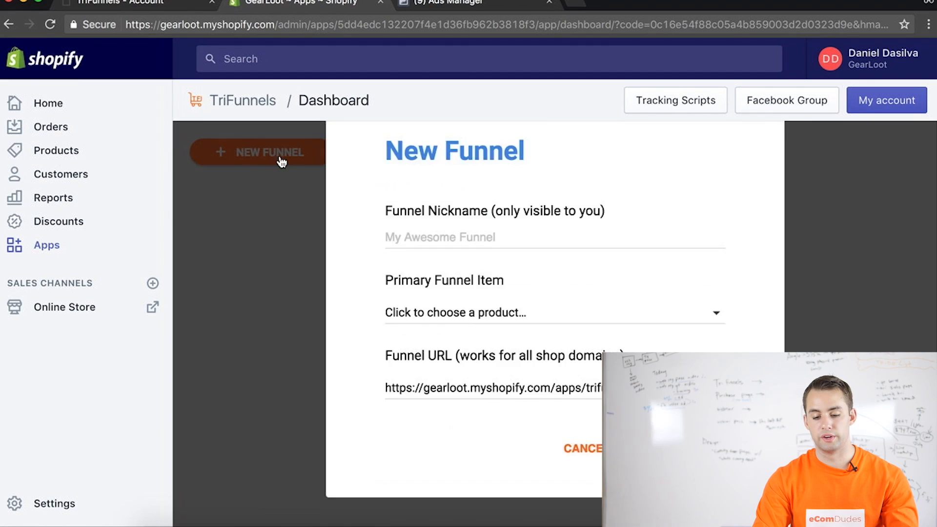
click(503, 301)
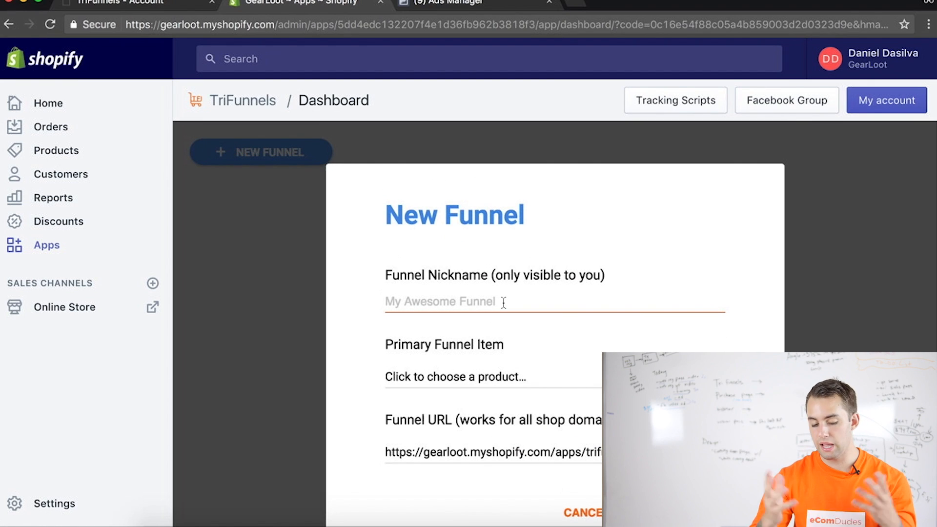
text(Fidget Spinners)
click(432, 356)
scroll(526, 439, down, 2)
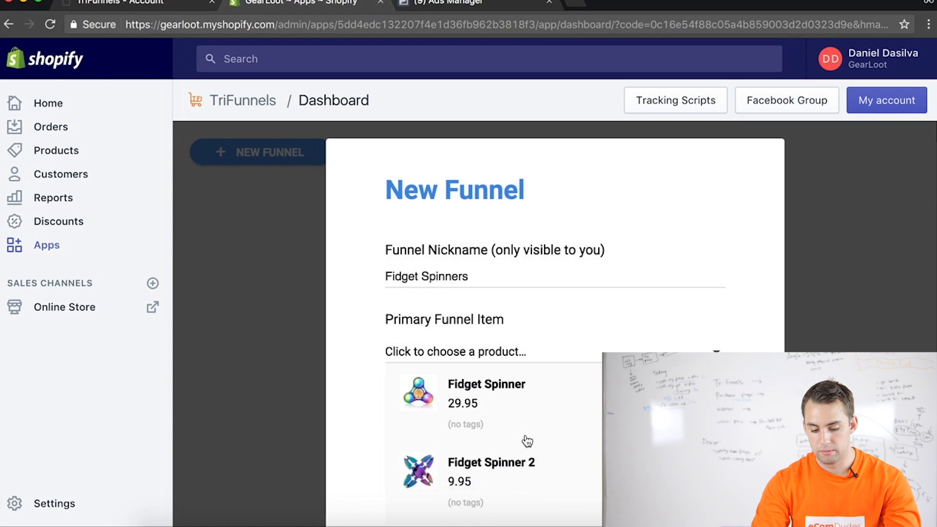
scroll(527, 442, down, 2)
click(523, 441)
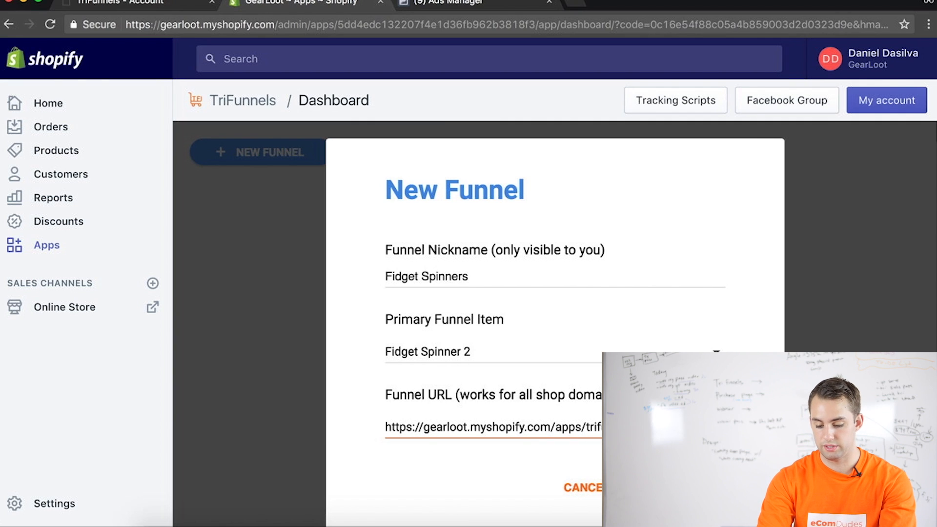
click(672, 488)
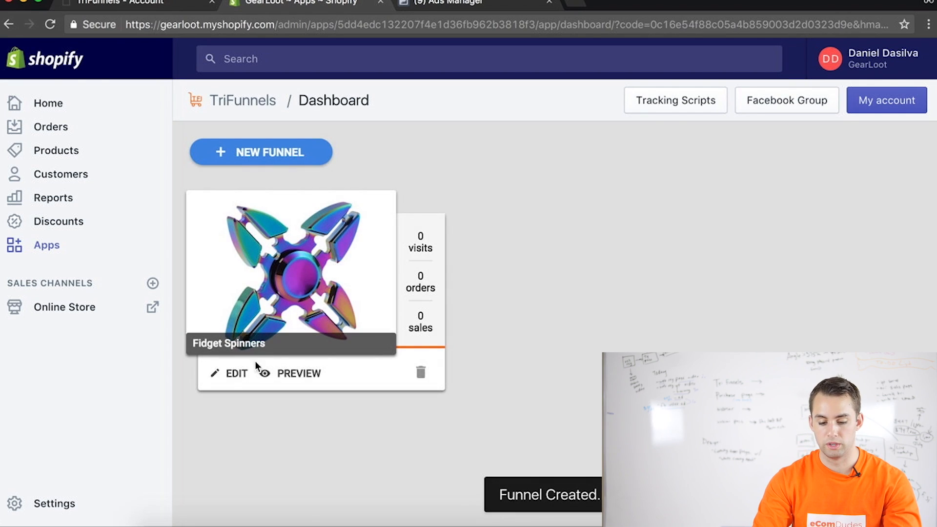
Open the Fidget Spinners funnel in the Funnel Editor, reduce the page zoom, and save the funnel
click(236, 374)
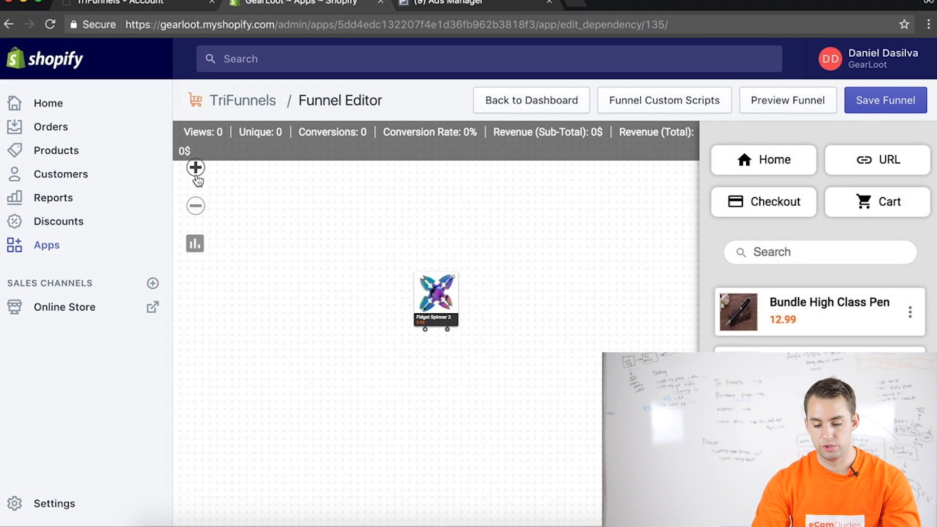
key(super+minus)
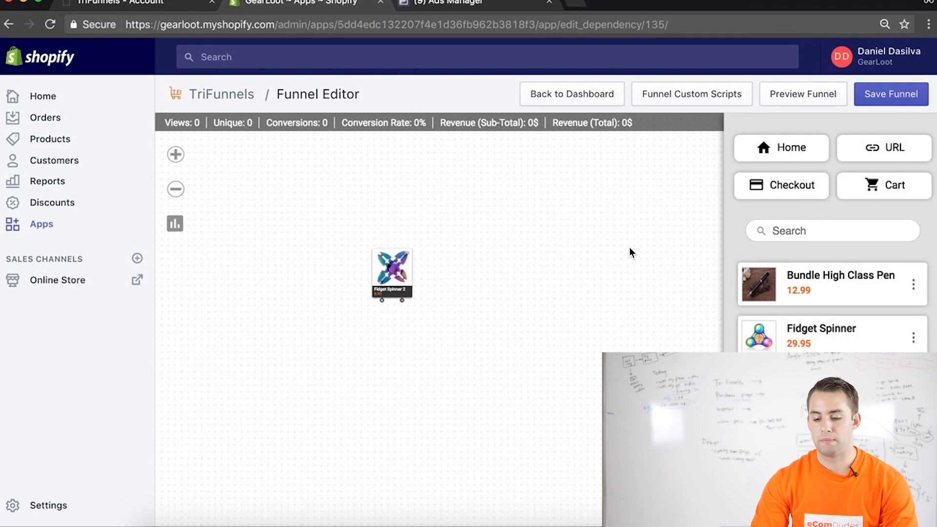
click(906, 94)
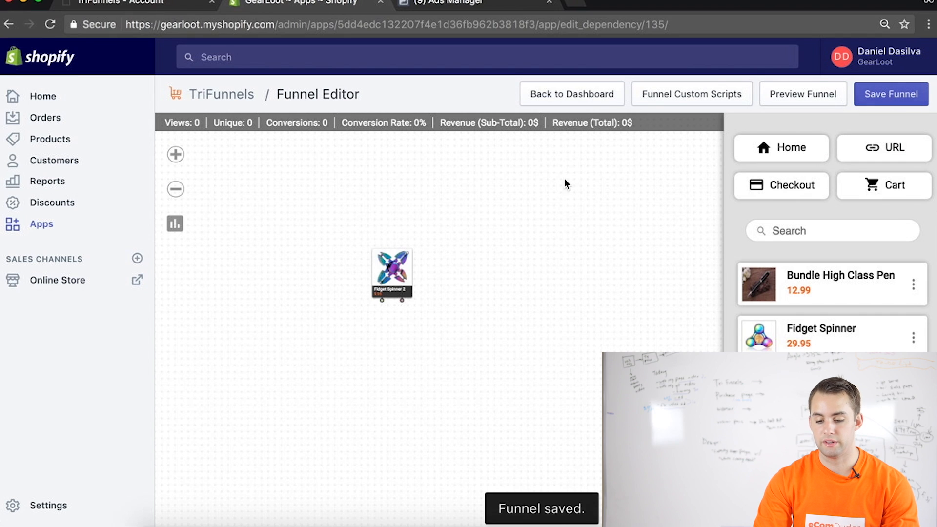
Open the Styles Editor for the Fidget Spinner 2 page and turn on Quantity in its page settings
click(408, 253)
click(418, 268)
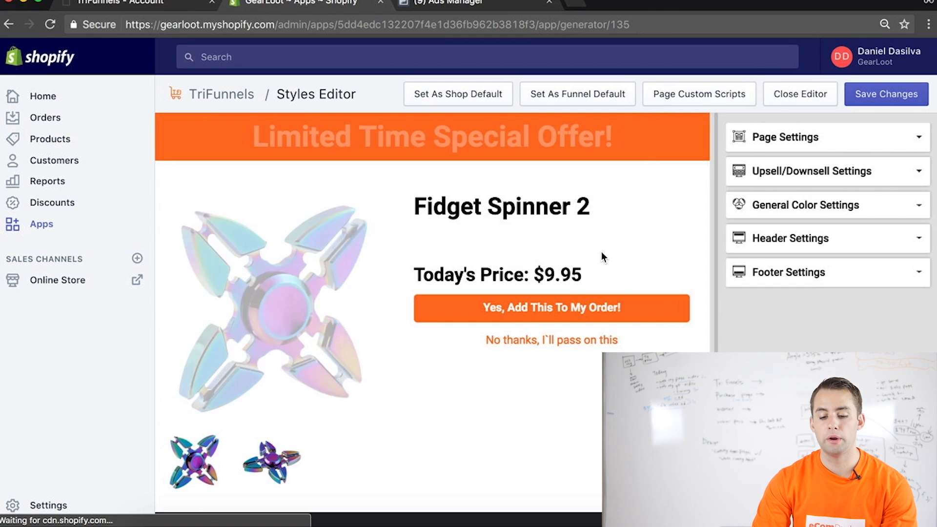
click(918, 140)
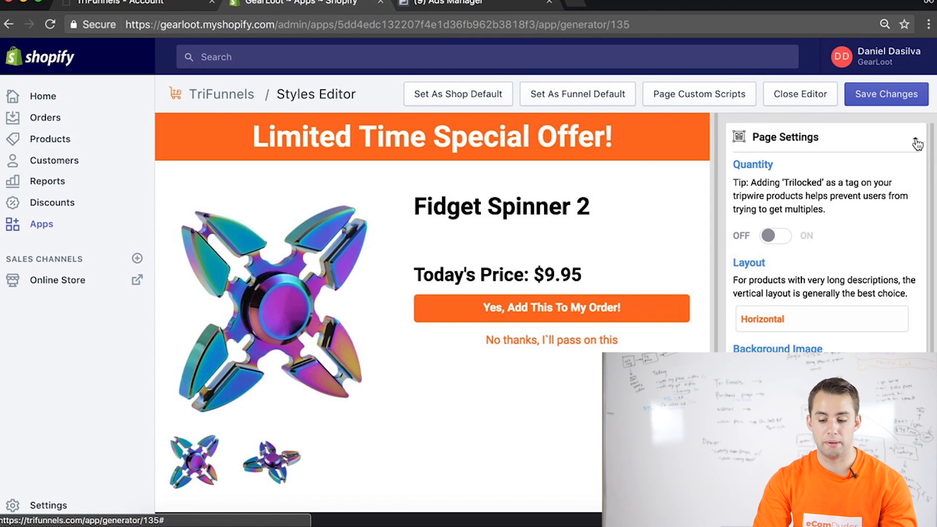
click(776, 237)
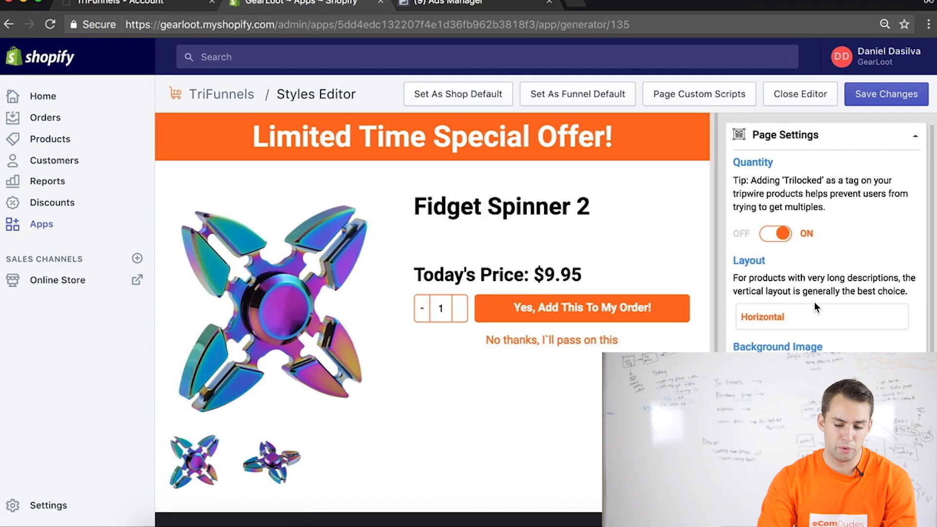
Try the Vertical layout for the Fidget Spinner 2 page, return it to Horizontal, and collapse the page settings
scroll(815, 302, down, 1)
click(803, 296)
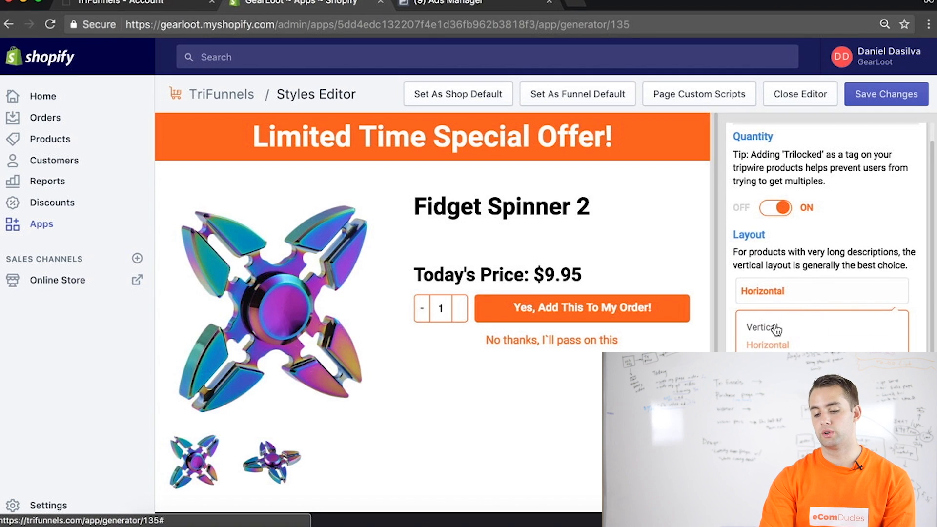
click(774, 327)
click(794, 303)
click(796, 343)
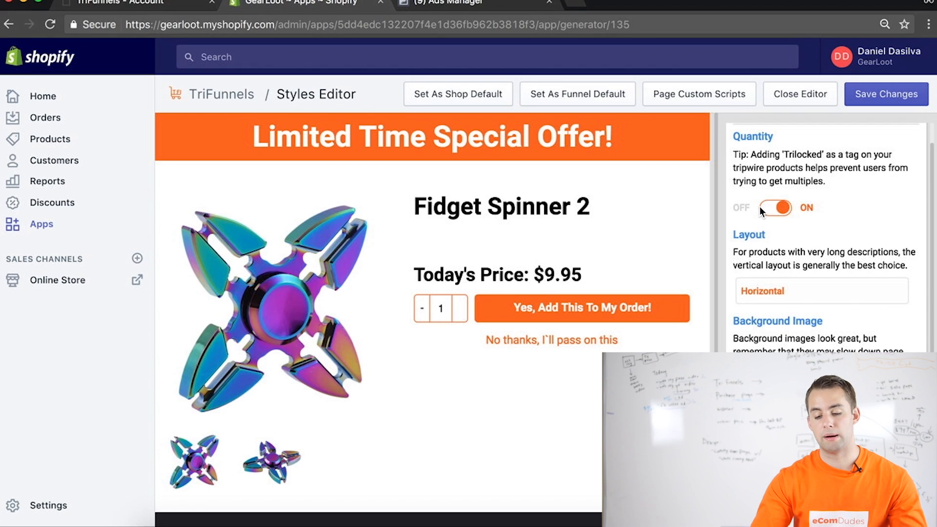
scroll(882, 198, up, 2)
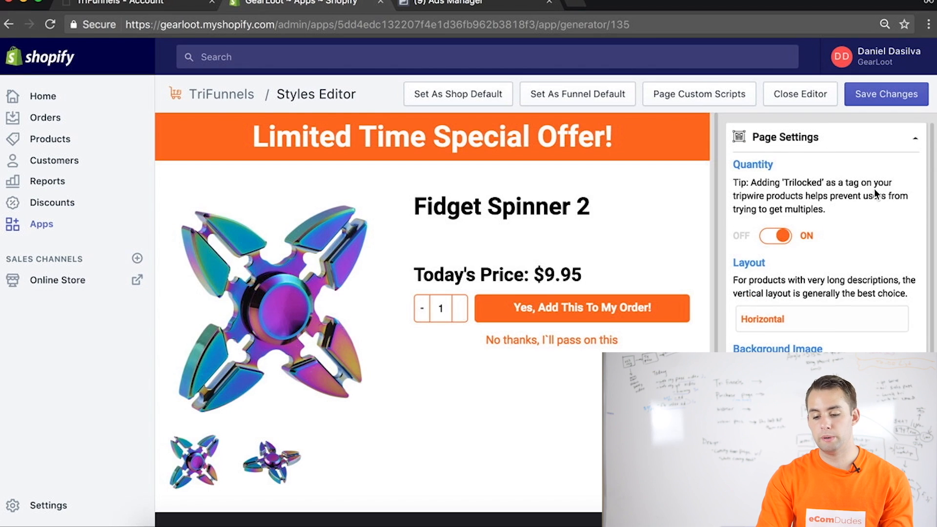
click(837, 144)
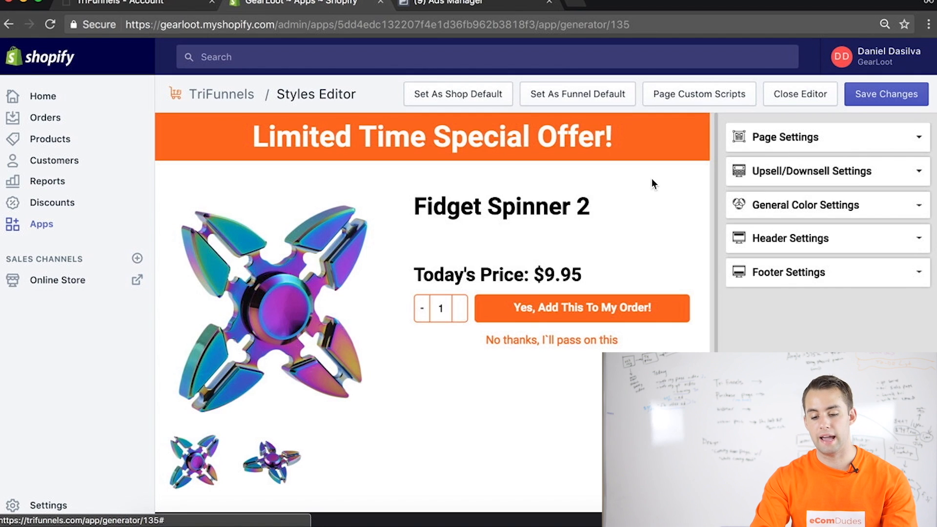
Replace the page's banner headline with "Amazing New Fidget Spinner" and save the changes
drag(412, 145, 599, 171)
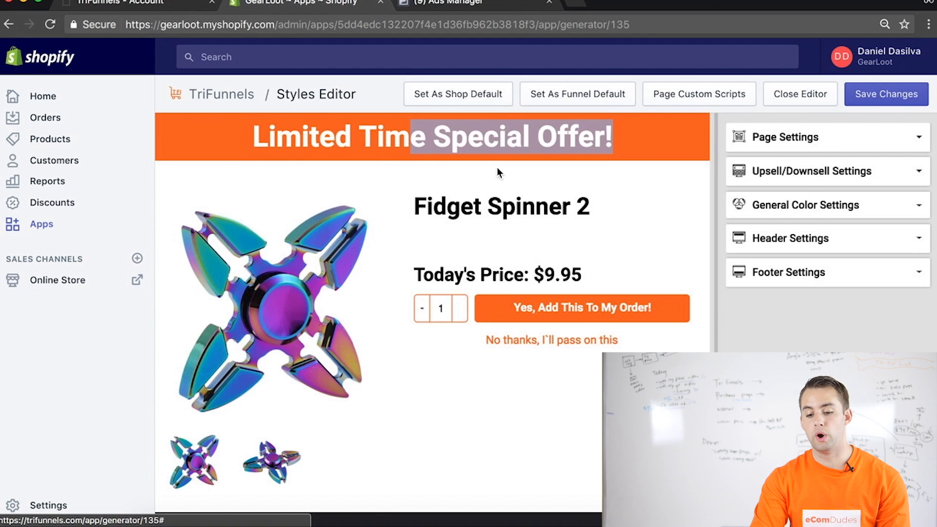
triple_click(473, 142)
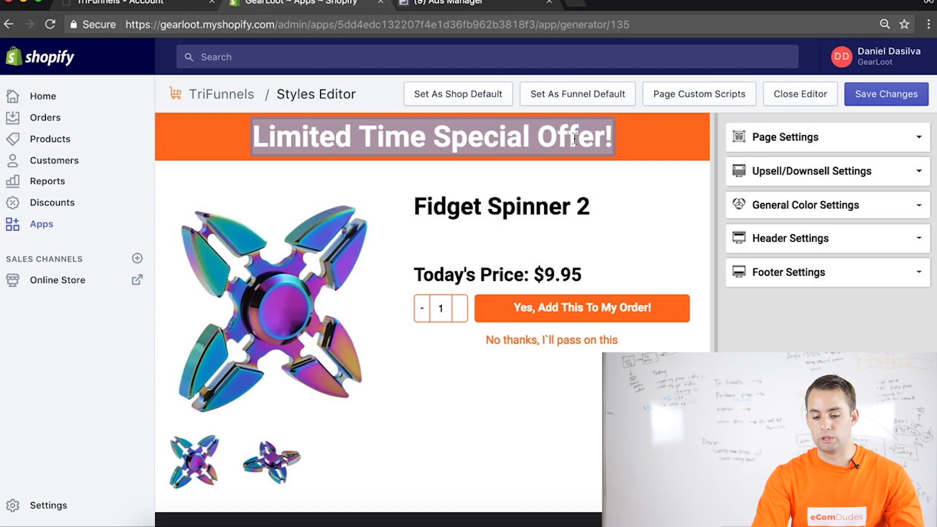
click(607, 138)
drag(612, 138, 261, 130)
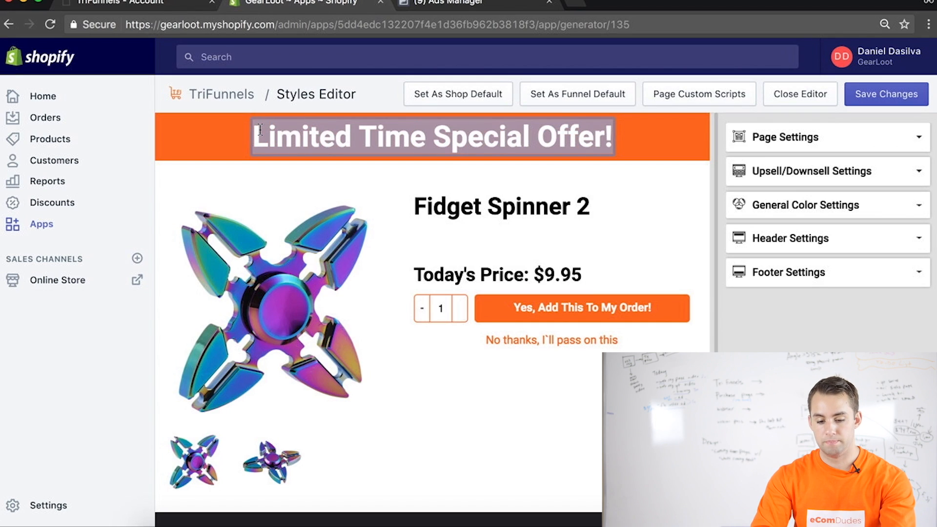
text(Amazon)
key(BackSpace)
key(BackSpace)
text(ing New Di)
key(BackSpace)
key(BackSpace)
text(Fidget Spinner)
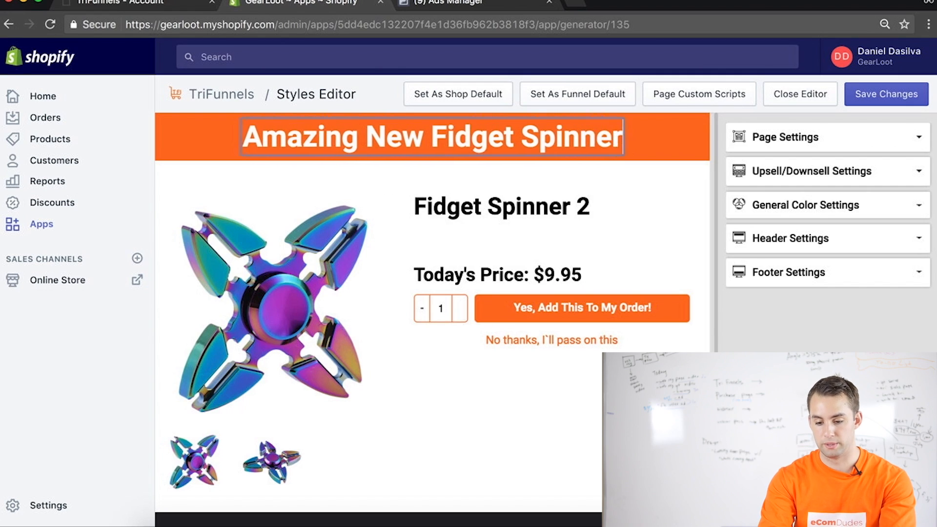
click(428, 189)
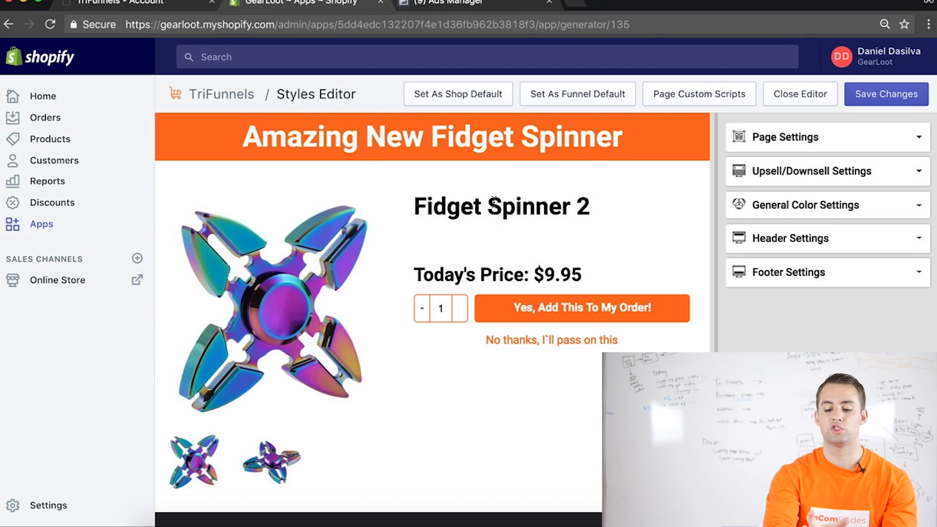
click(898, 94)
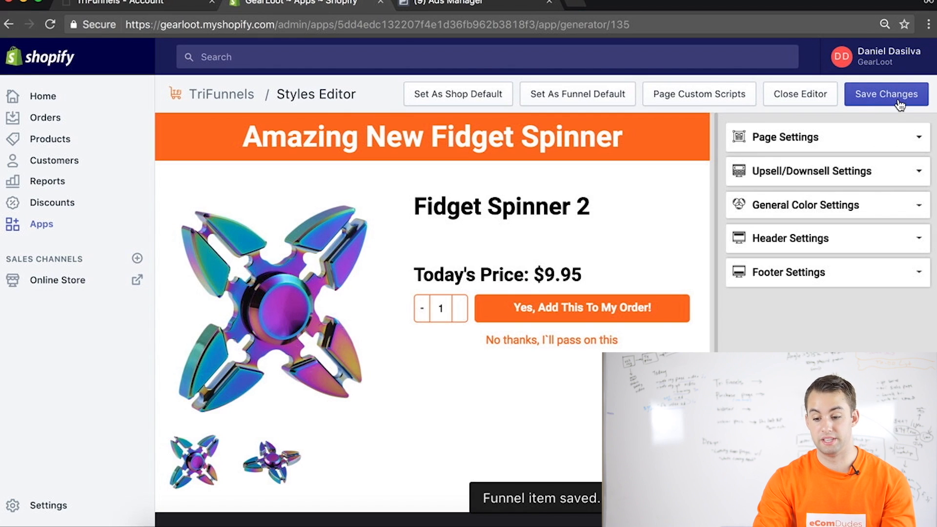
click(711, 104)
click(338, 300)
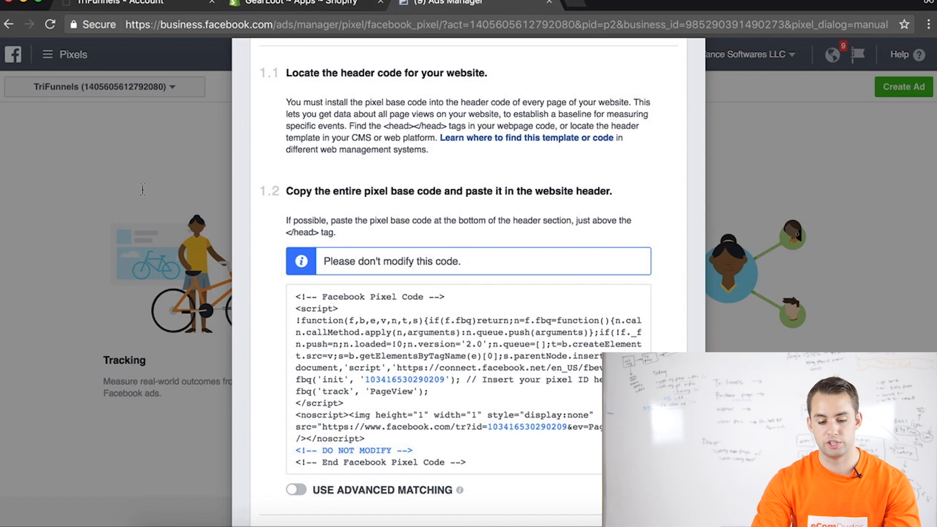
key(Escape)
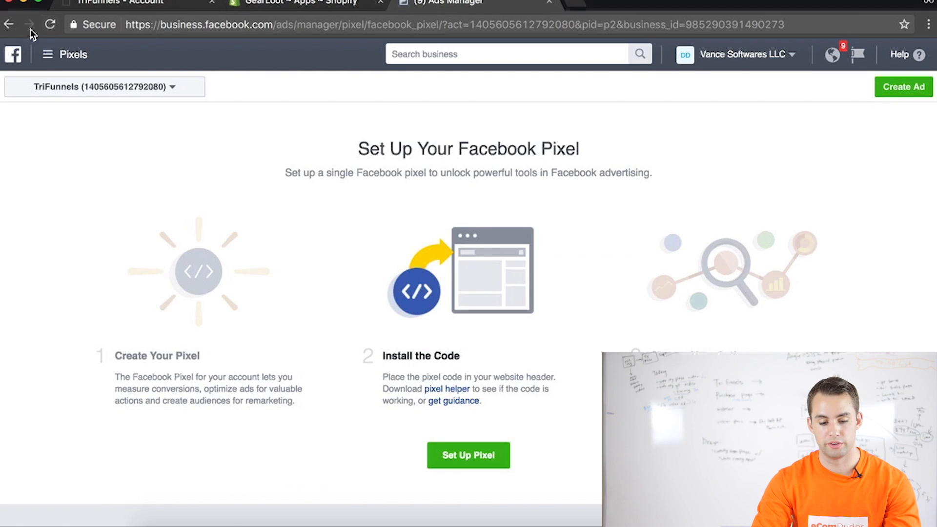
In Facebook's audience library, start a custom audience from website traffic, targeting people who visited specific web pages
click(47, 56)
click(20, 182)
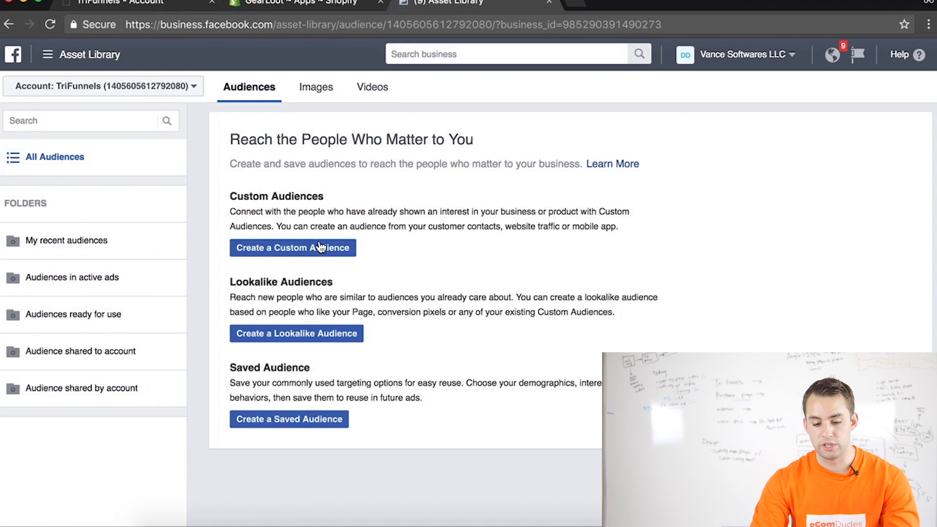
click(307, 249)
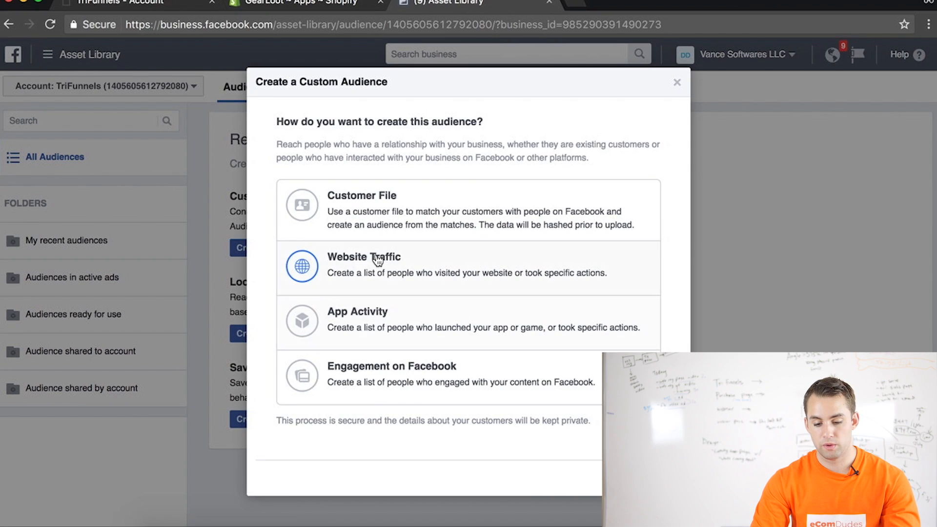
click(337, 264)
click(397, 234)
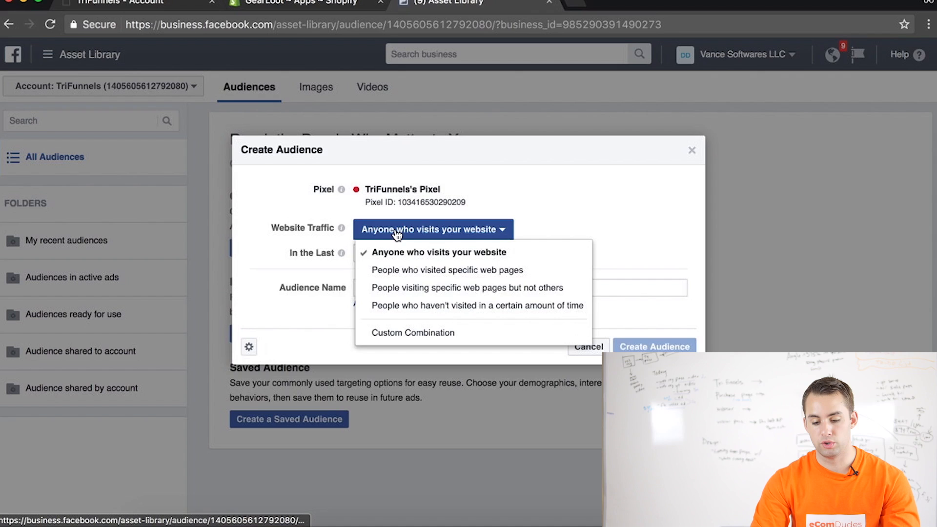
click(429, 272)
click(473, 279)
Switch back to TriFunnels in Shopify, save the page changes, and close the Styles Editor
click(270, 5)
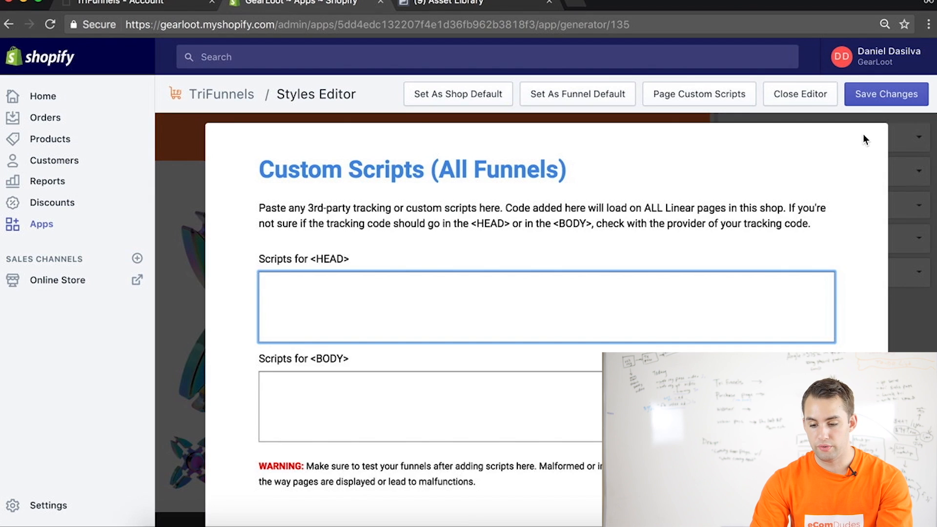
click(855, 100)
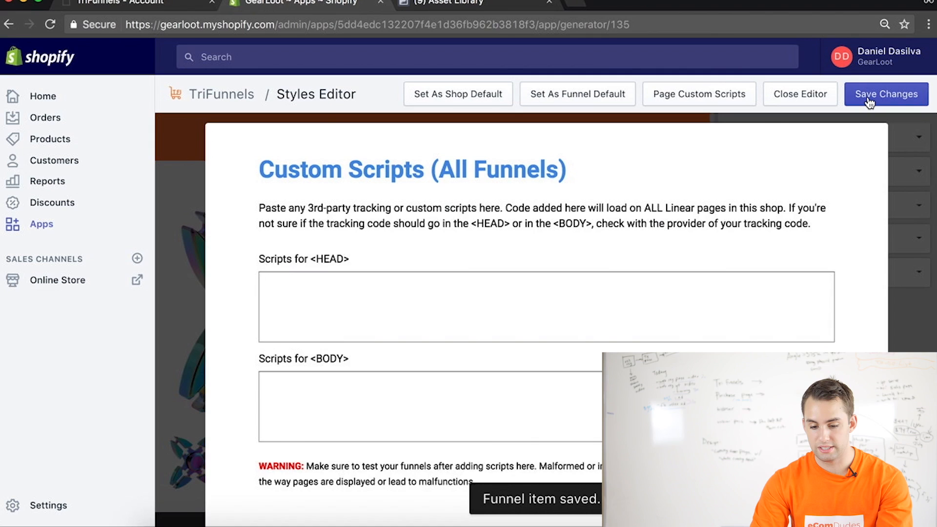
click(801, 96)
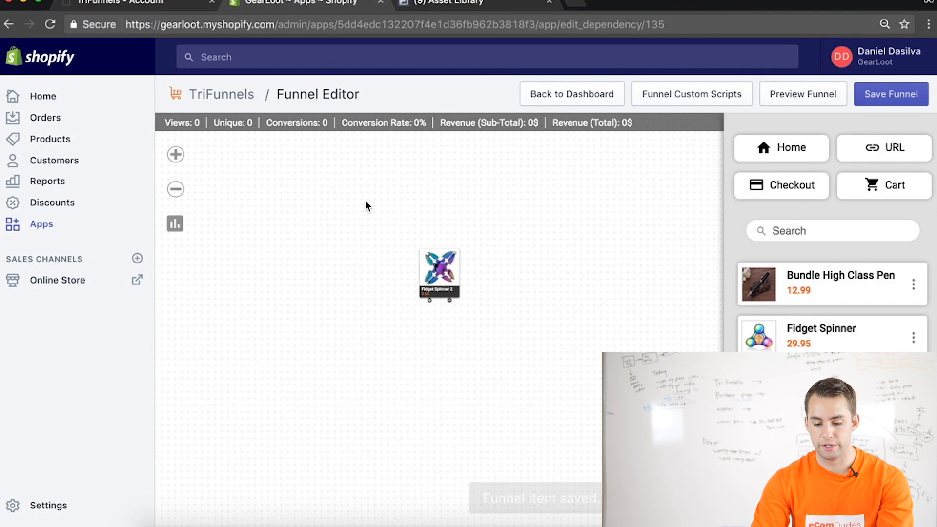
click(822, 98)
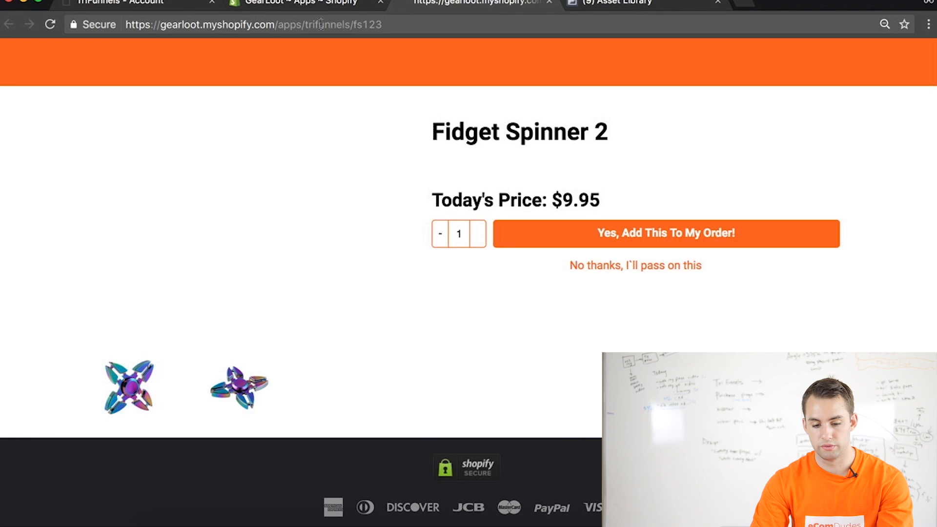
click(302, 26)
key(BackSpace)
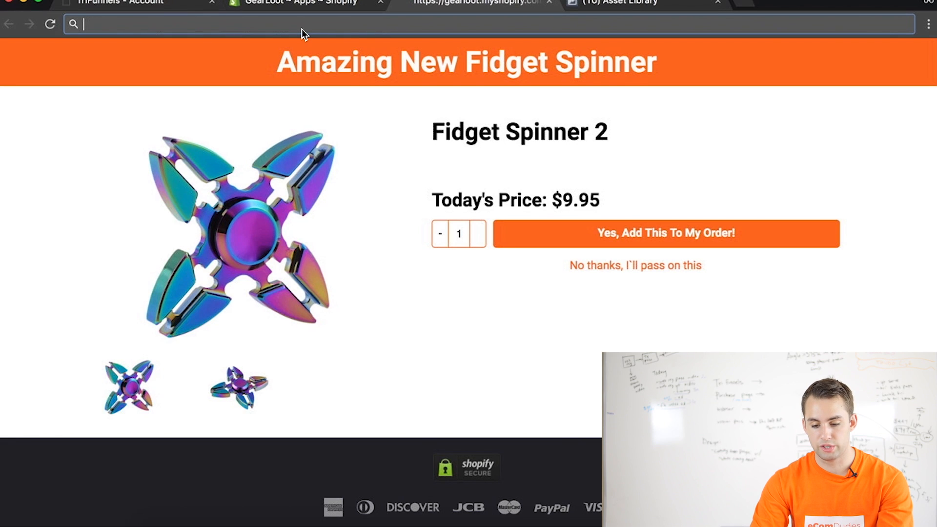
click(637, 4)
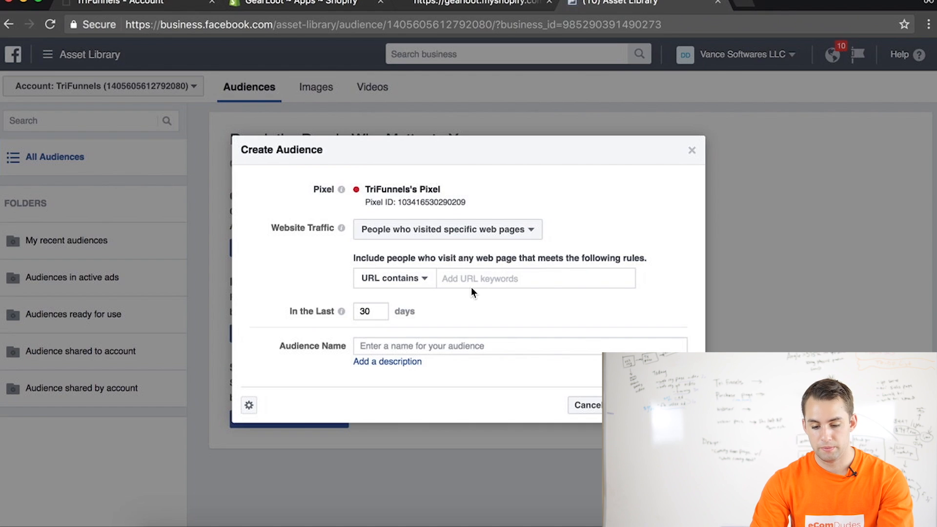
key(super+v)
click(382, 280)
click(383, 319)
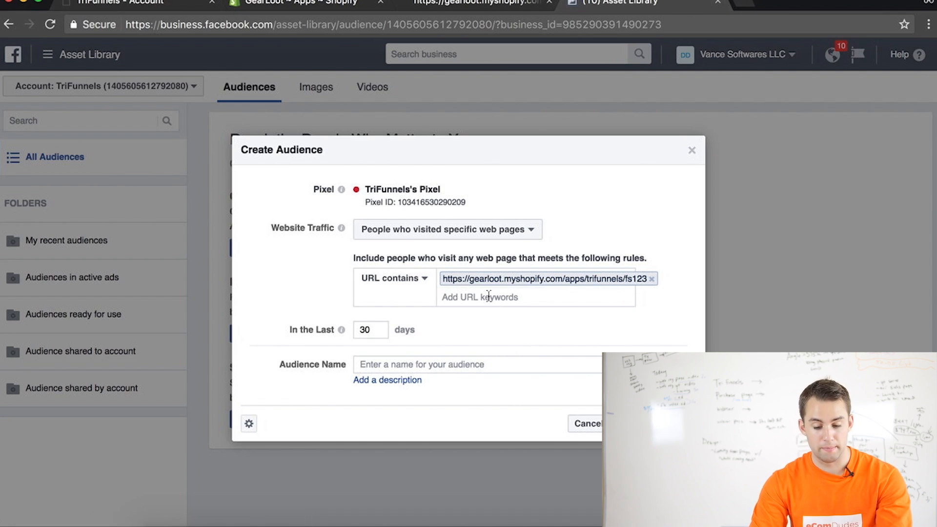
Name the audience "FS 123", limit it to the last 7 days, and create it
click(478, 366)
text(FS 123)
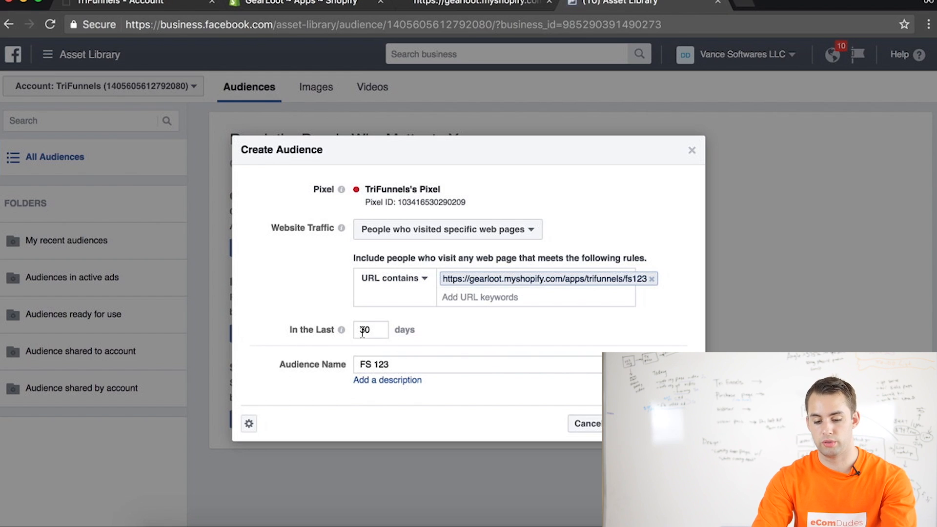
text(7)
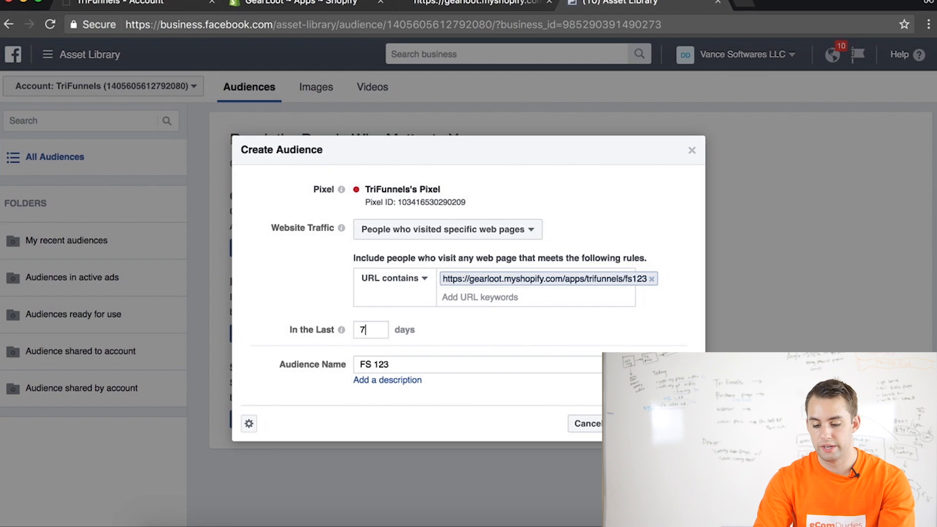
click(680, 304)
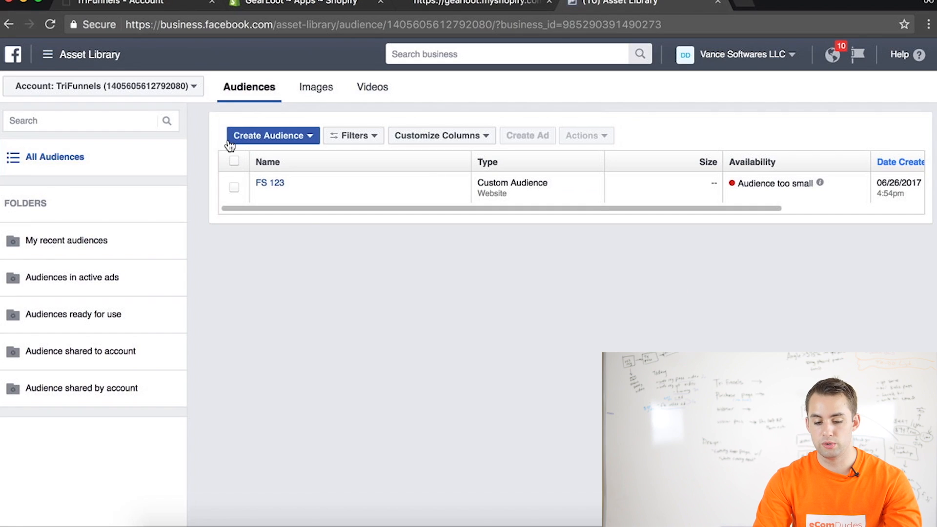
Open the pixel installation instructions from the FS 123 audience and copy the pixel base code
click(233, 192)
click(584, 136)
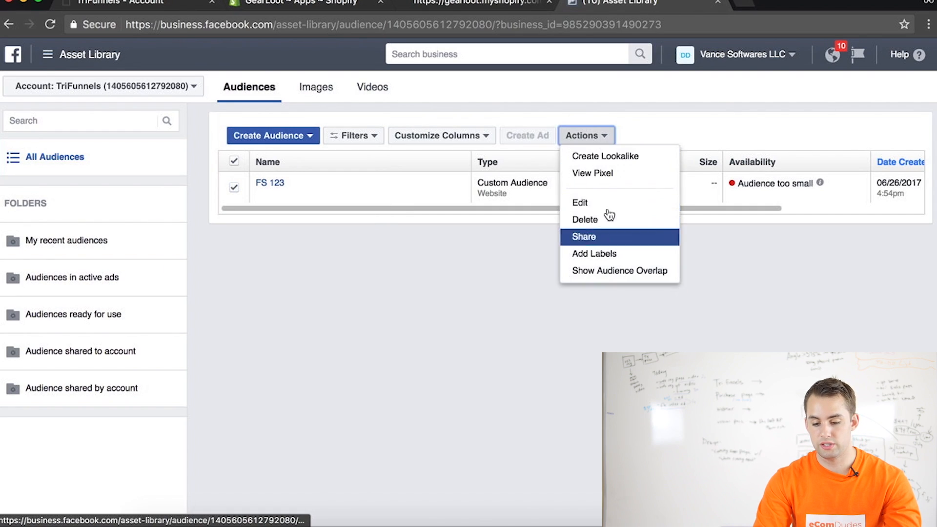
click(609, 173)
click(352, 246)
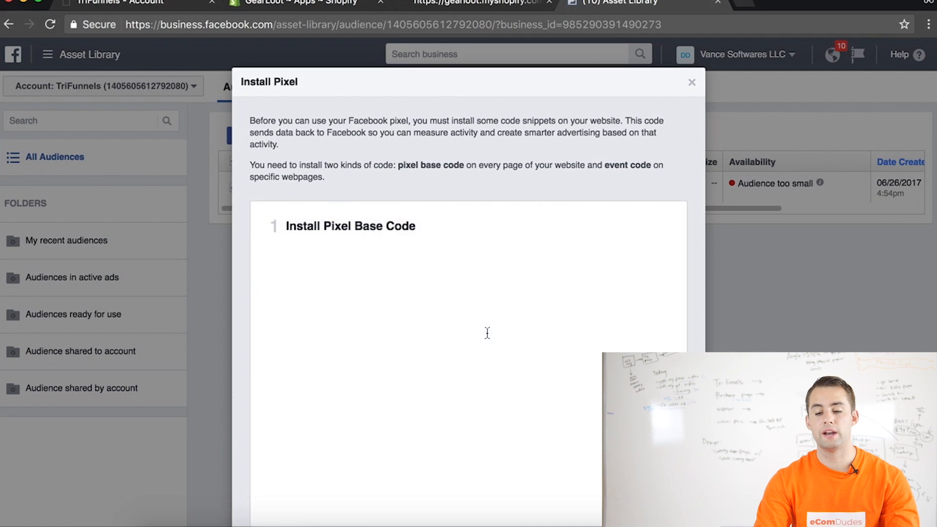
scroll(487, 333, down, 3)
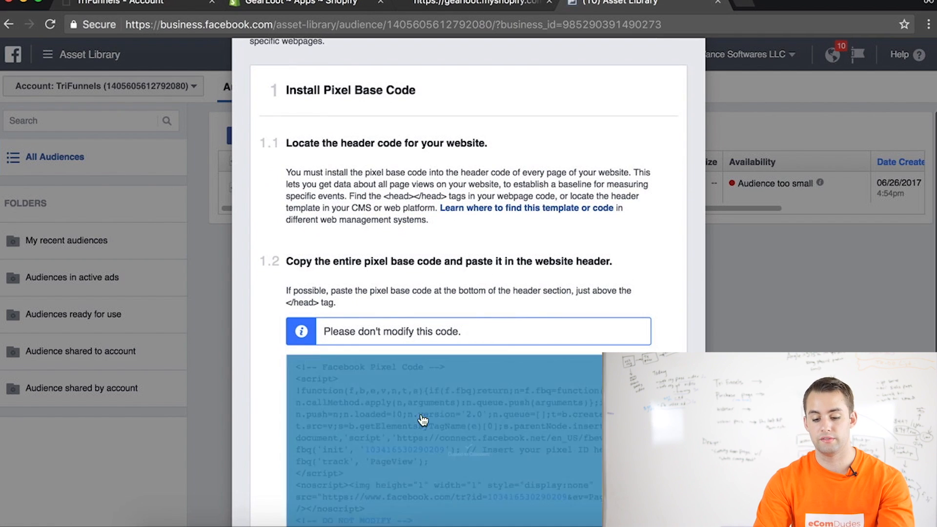
click(423, 419)
Switch back to TriFunnels in Shopify and open the custom scripts of the Fidget Spinner 2 page from its Styles Editor
click(293, 4)
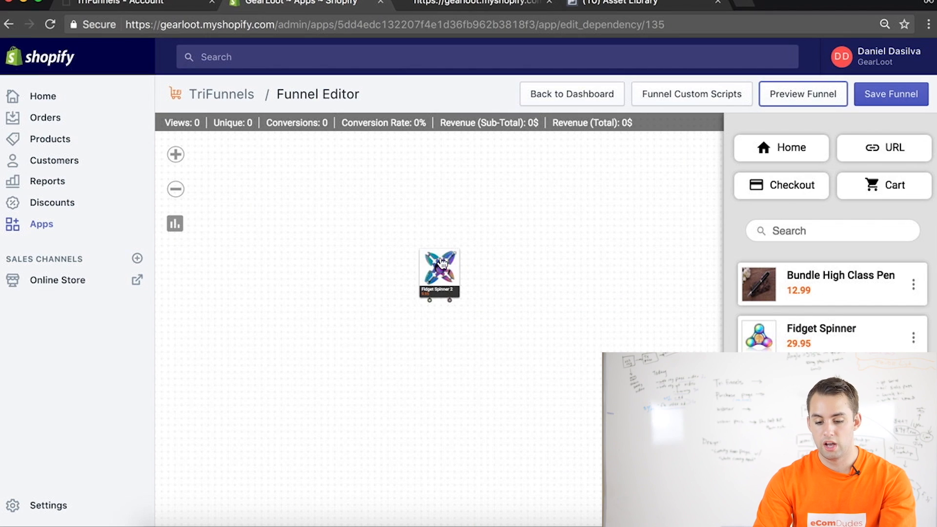
mouse_move(459, 259)
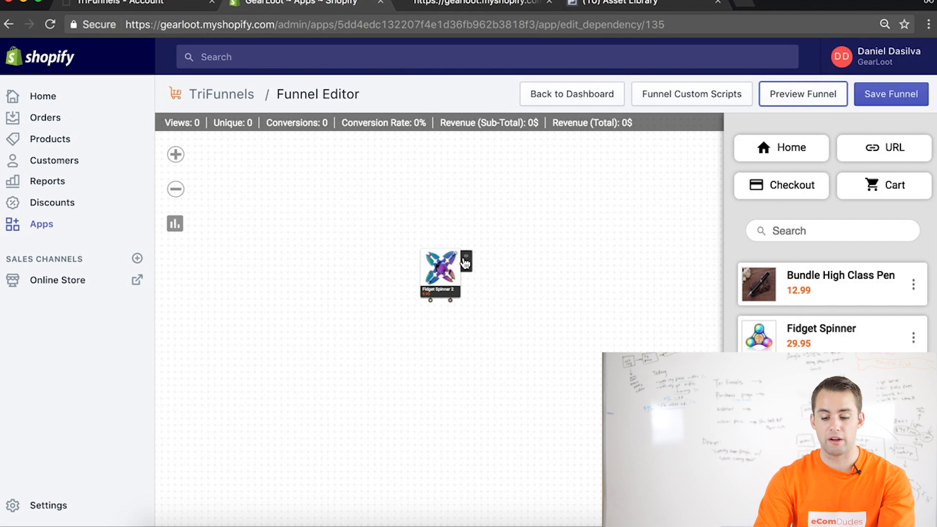
click(467, 267)
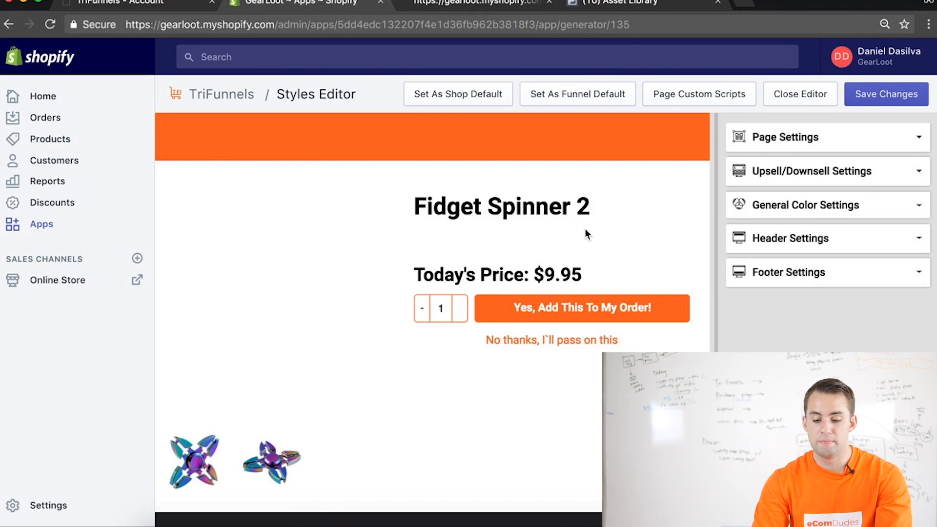
click(740, 98)
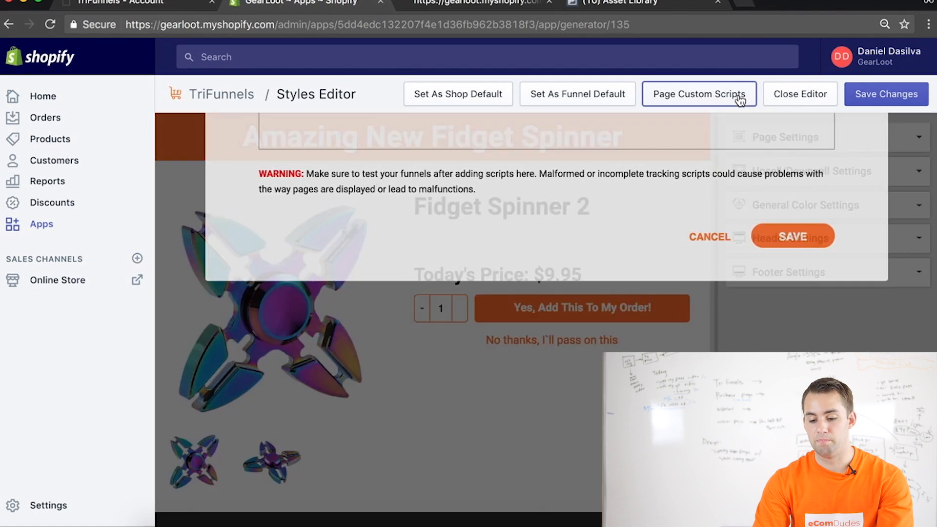
Paste the pixel base code into the page's scripts for <HEAD>, remove the trailing blank line, and save the scripts
click(295, 287)
key(super+v)
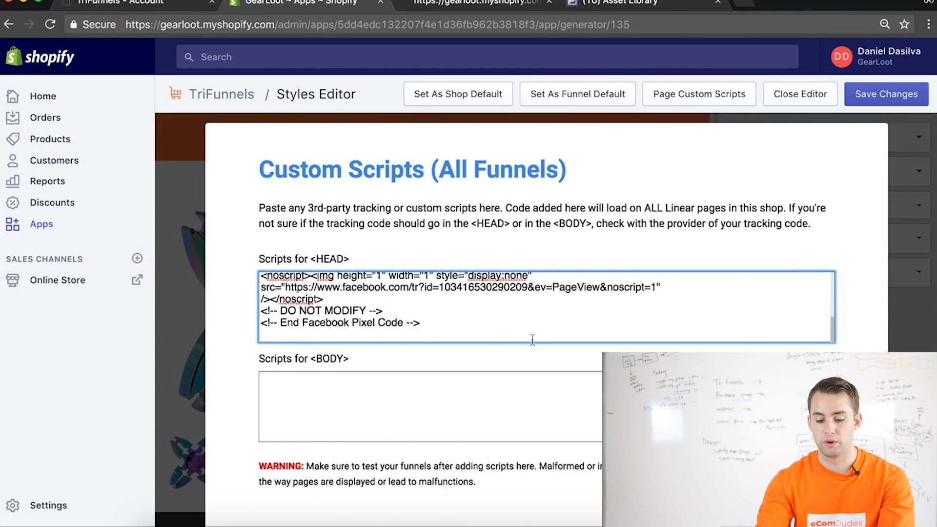
key(BackSpace)
click(675, 225)
scroll(670, 226, down, 2)
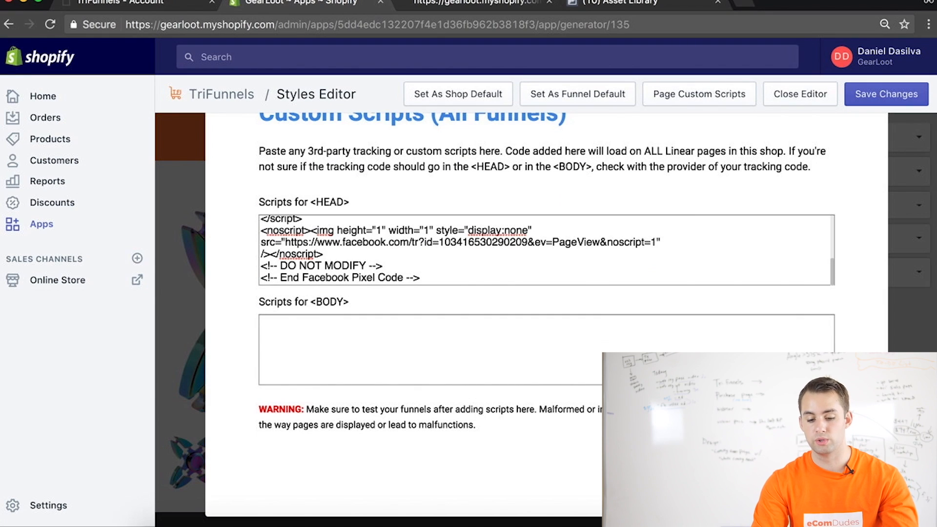
click(801, 468)
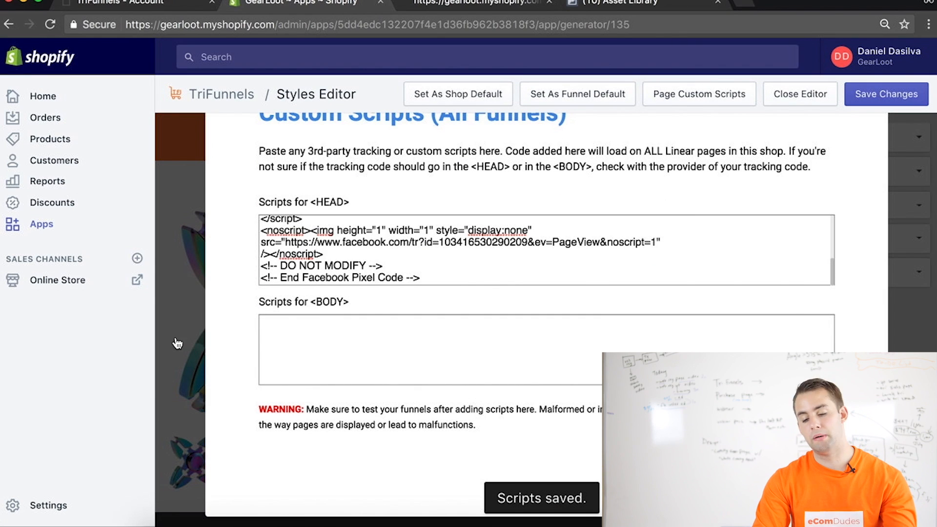
Close the custom scripts, save the page, and change the header's background color to dark gray
click(177, 343)
click(870, 95)
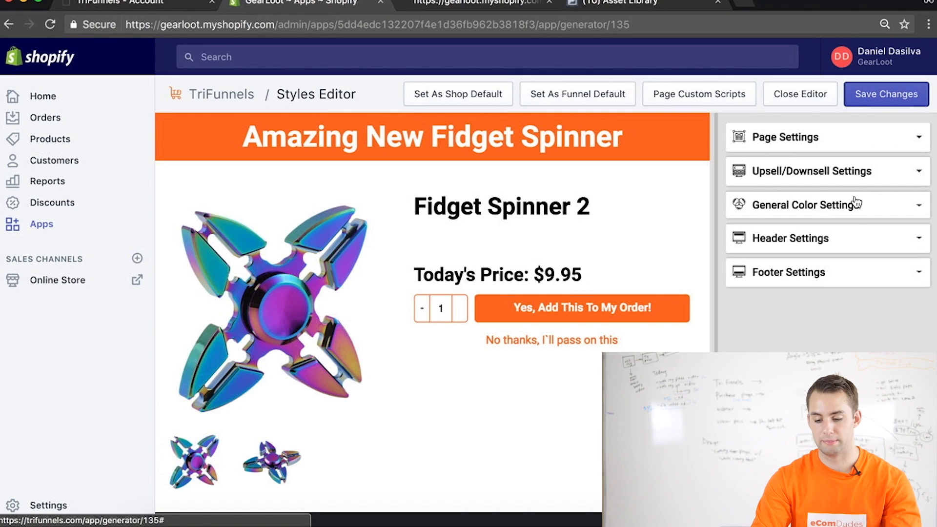
click(843, 284)
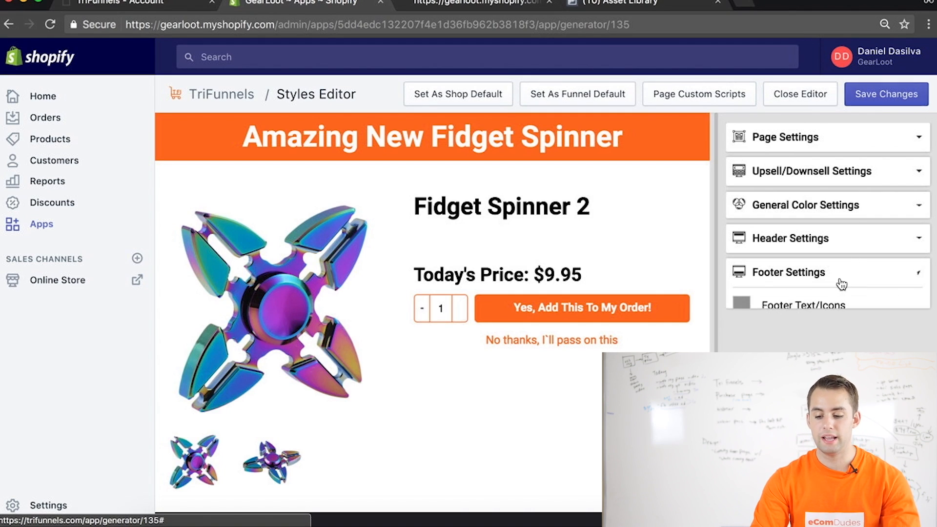
click(825, 244)
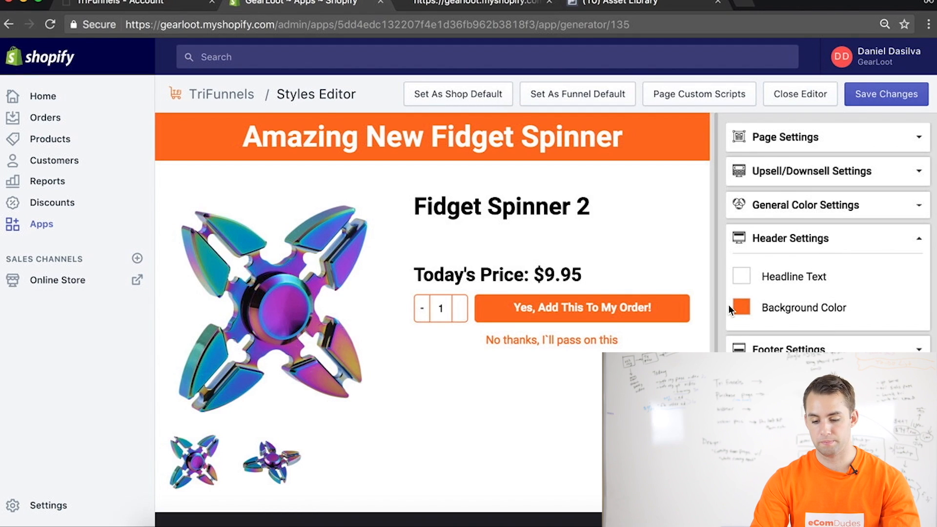
click(740, 307)
click(619, 341)
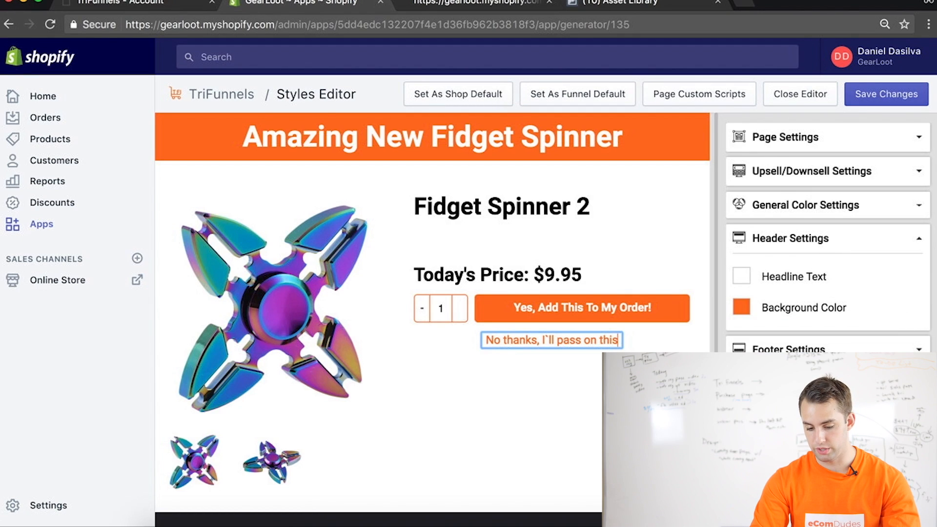
click(742, 312)
drag(777, 381, 743, 427)
click(791, 466)
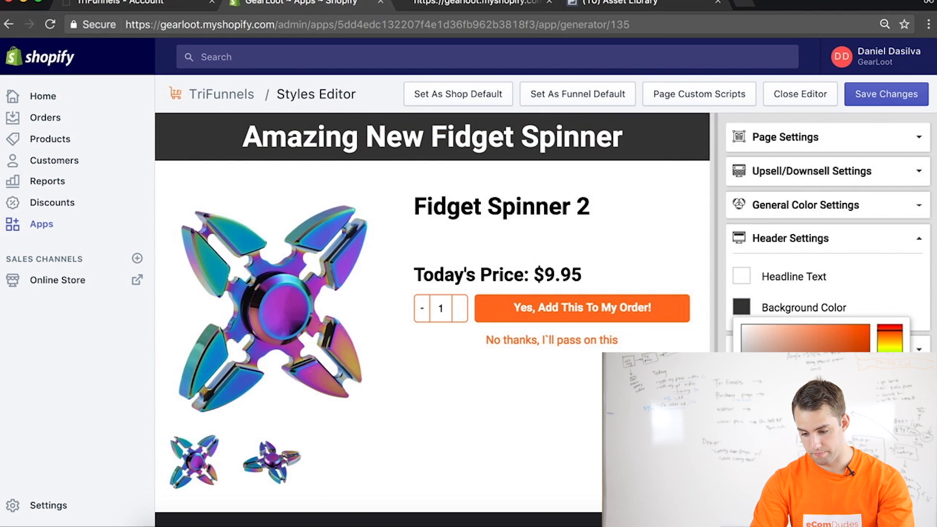
click(885, 469)
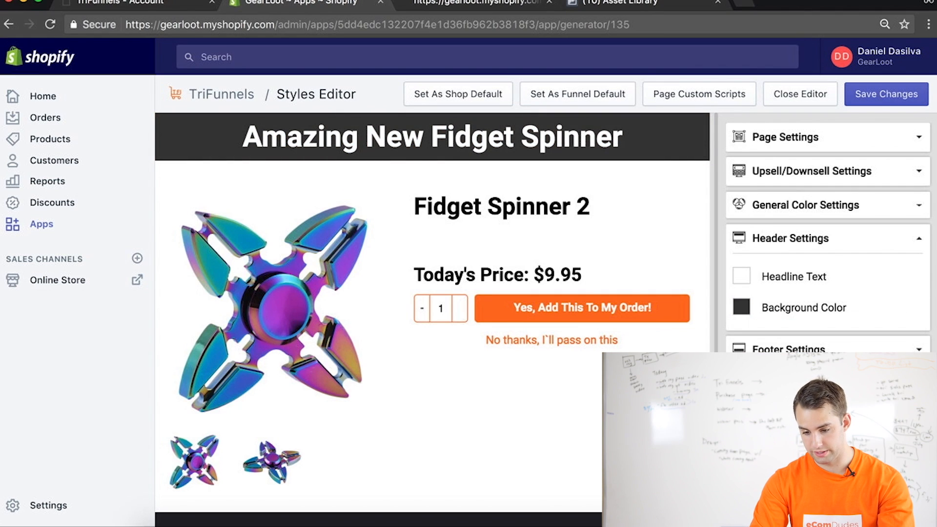
Set the page's general border color to the same dark gray as the header background
click(902, 214)
click(743, 335)
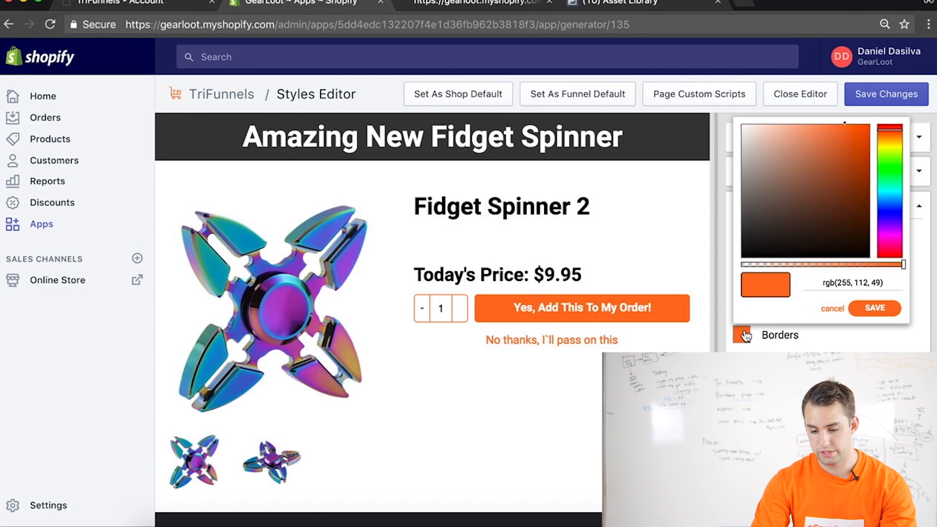
triple_click(843, 279)
key(super+v)
click(867, 310)
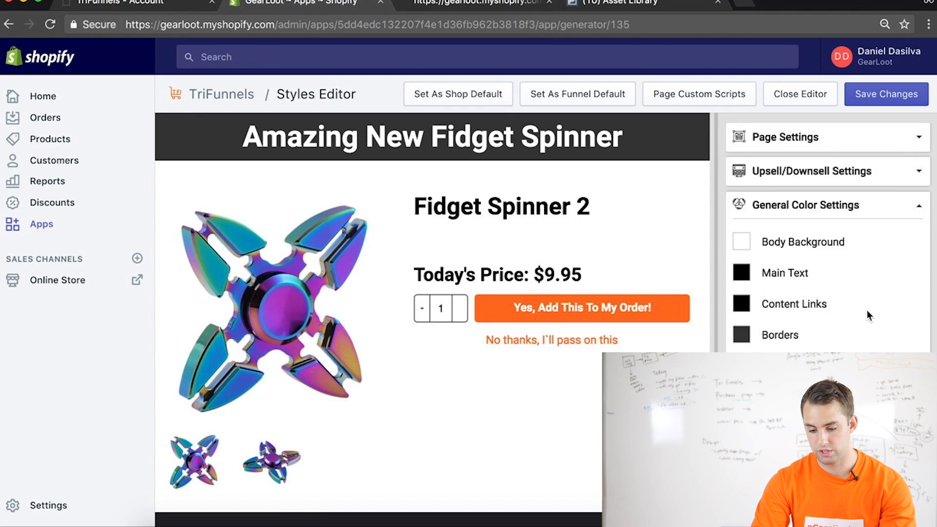
Set the upsell button color to the same dark gray
click(767, 180)
click(742, 243)
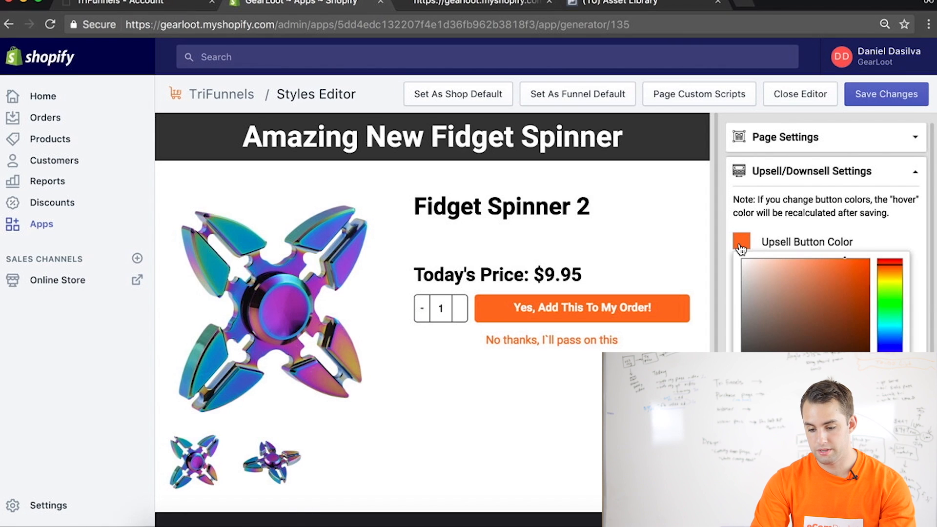
key(super+v)
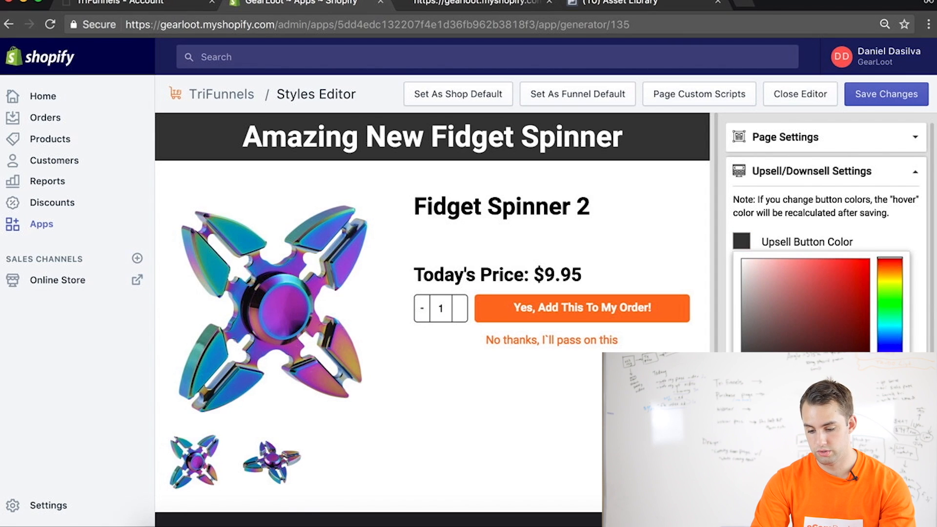
click(867, 437)
Set the downsell button's text color to black
click(742, 335)
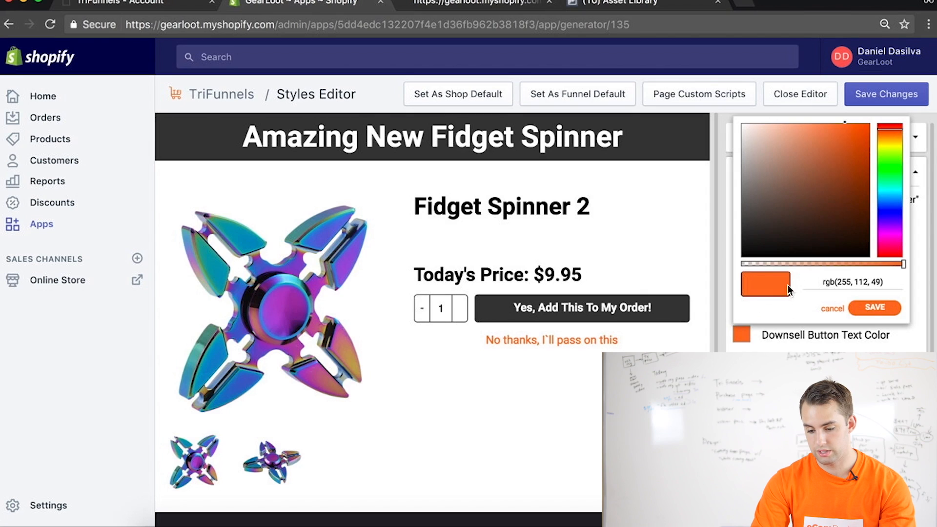
drag(894, 187, 888, 259)
mouse_move(865, 228)
mouse_down()
mouse_move(881, 81)
mouse_move(911, 284)
mouse_up()
click(876, 309)
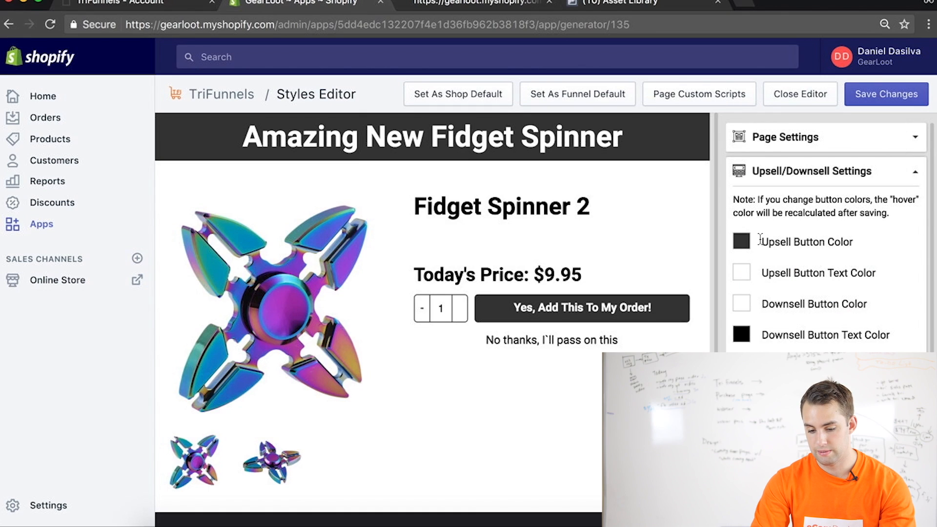
click(743, 243)
drag(857, 322, 877, 266)
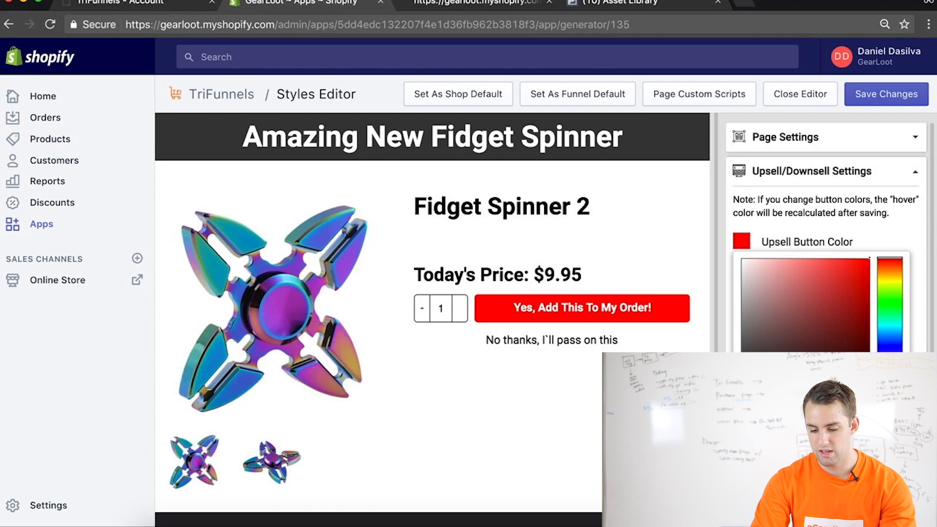
click(875, 414)
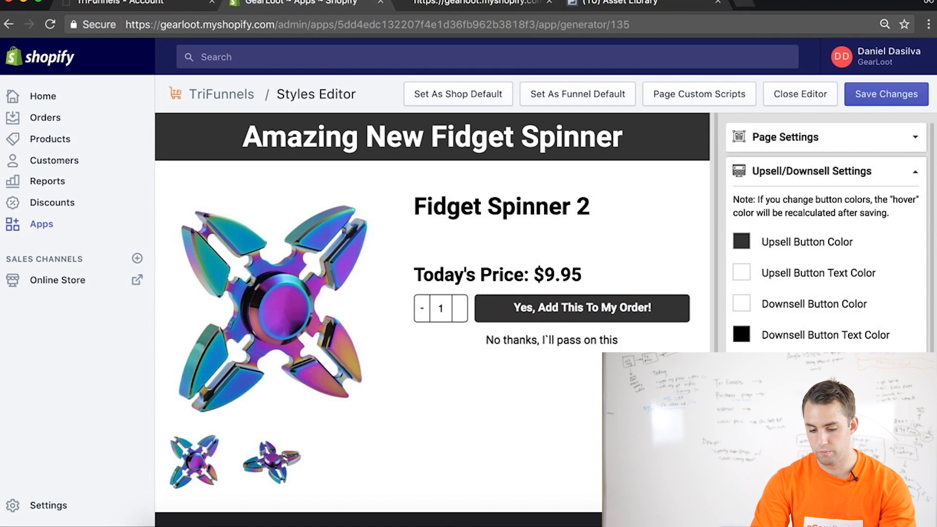
Set the downsell button's text color to red, rgb(255, 4, 7), and save the page changes
click(743, 335)
drag(871, 208, 877, 101)
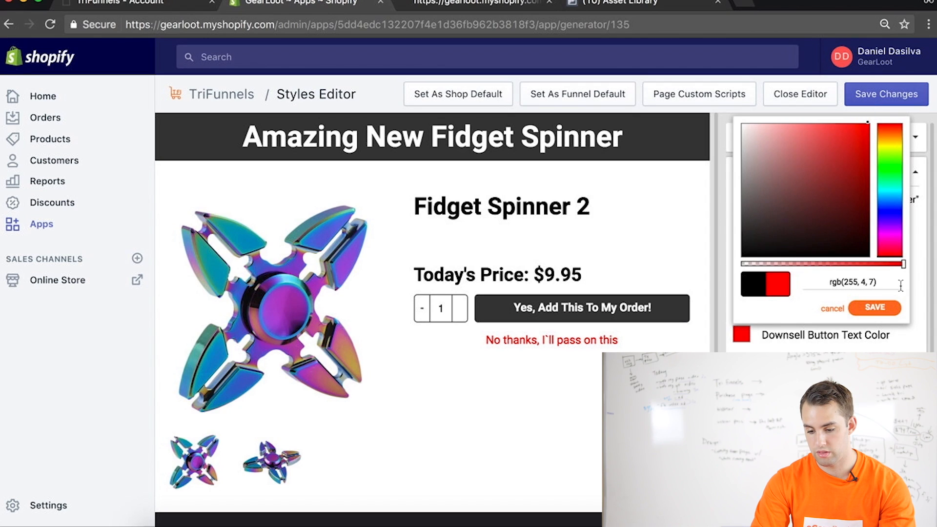
click(875, 307)
click(616, 340)
scroll(616, 341, down, 3)
scroll(537, 293, up, 3)
click(886, 94)
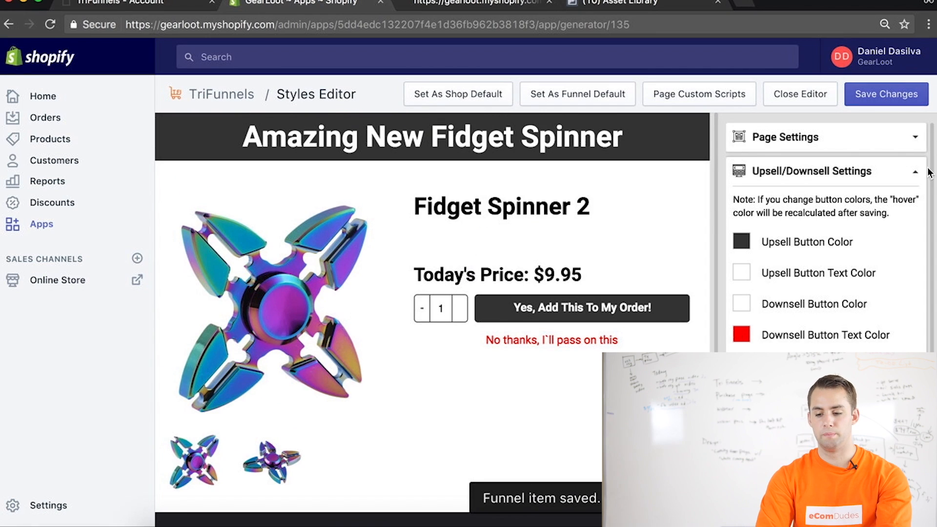
Look through the header, footer and page settings, including the footer preview and the quantity and layout options
click(914, 177)
click(914, 203)
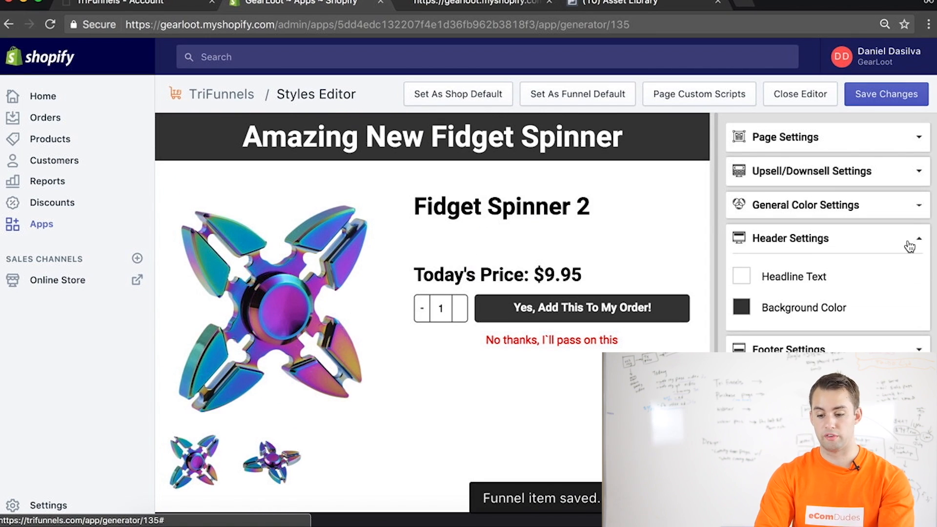
click(910, 244)
click(896, 269)
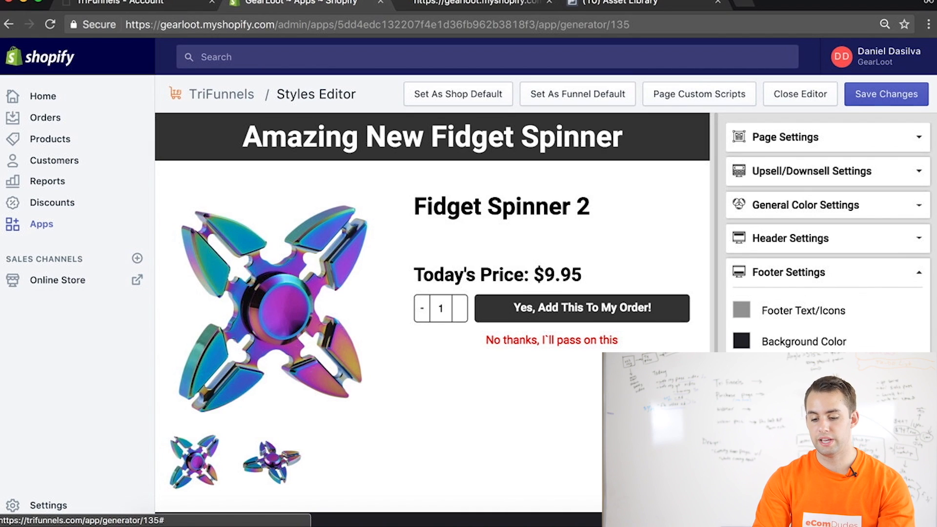
scroll(572, 446, down, 3)
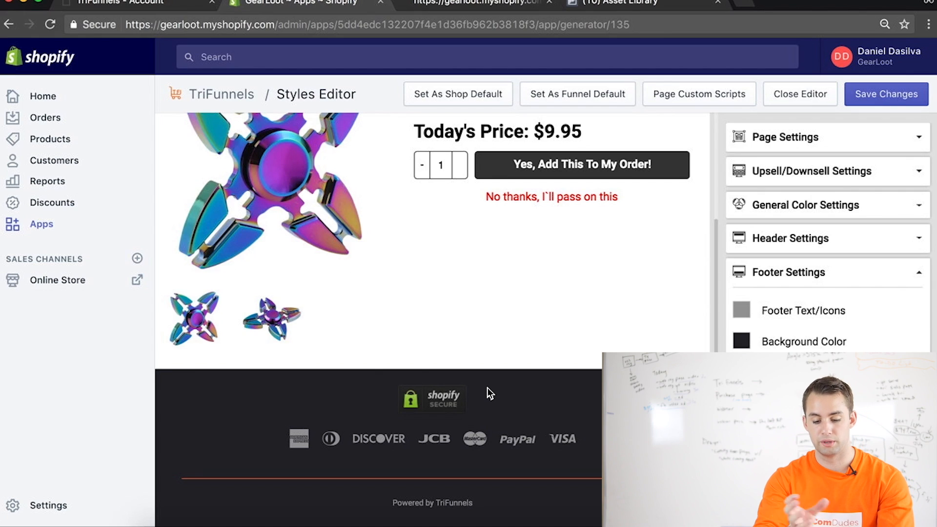
click(917, 272)
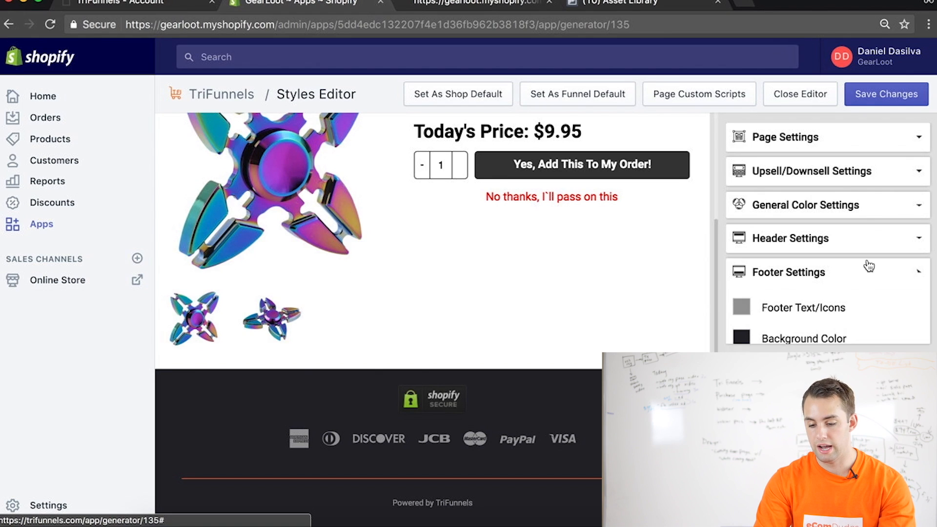
click(802, 138)
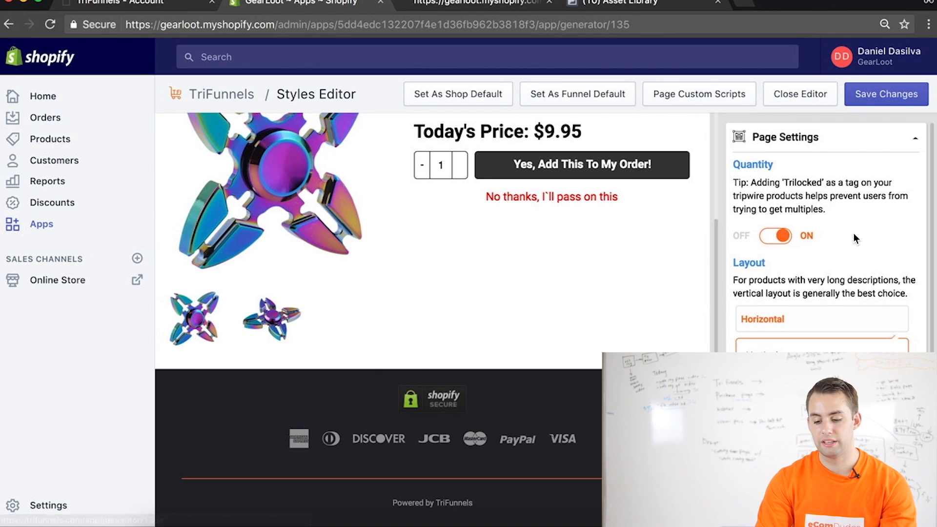
scroll(830, 244, down, 5)
scroll(801, 247, up, 5)
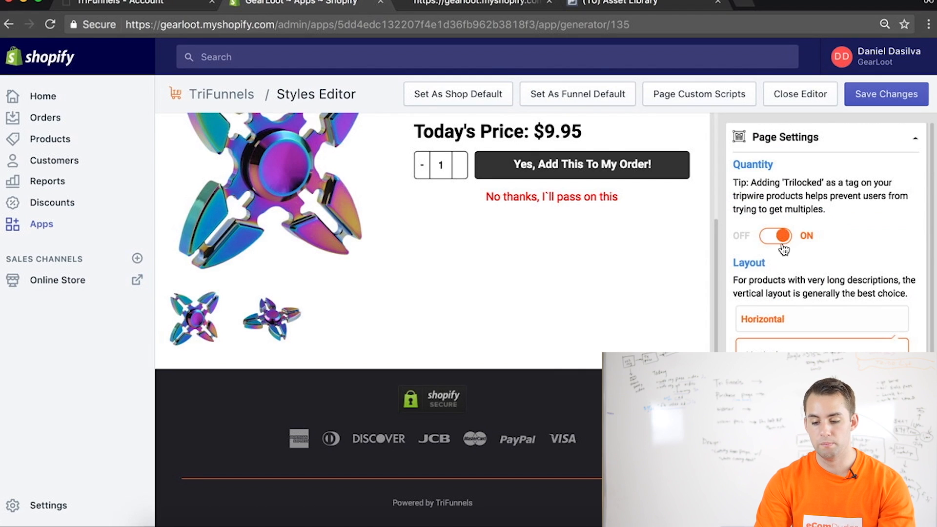
click(915, 138)
Save the Fidget Spinner 2 page styles and close the Styles Editor
click(893, 97)
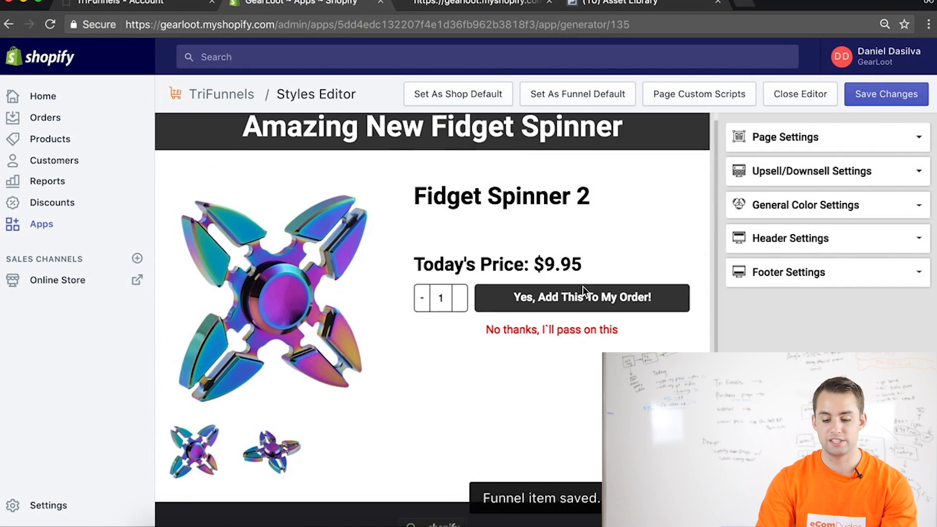
click(809, 96)
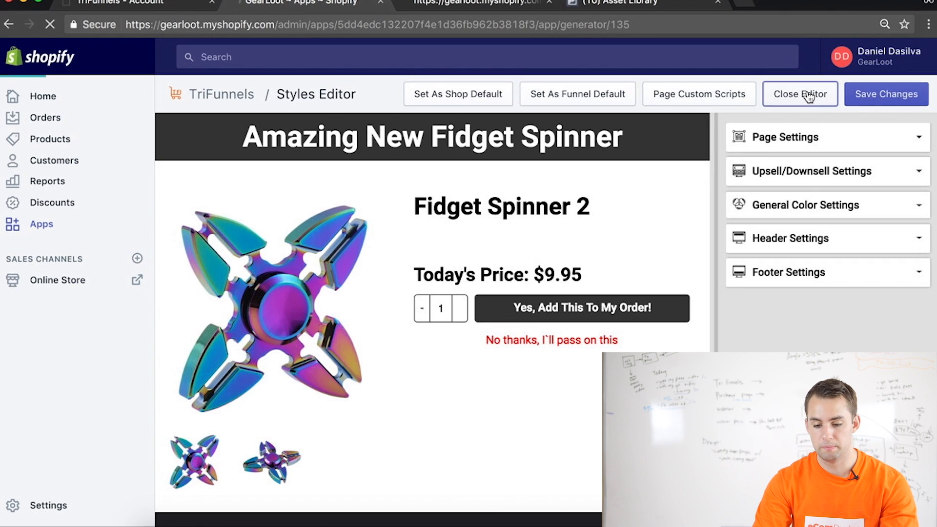
Add the "SPECIAL DEAL: 3 Rare Paint Drip Fidget Spinners" product to the funnel, below Fidget Spinner 2
click(176, 156)
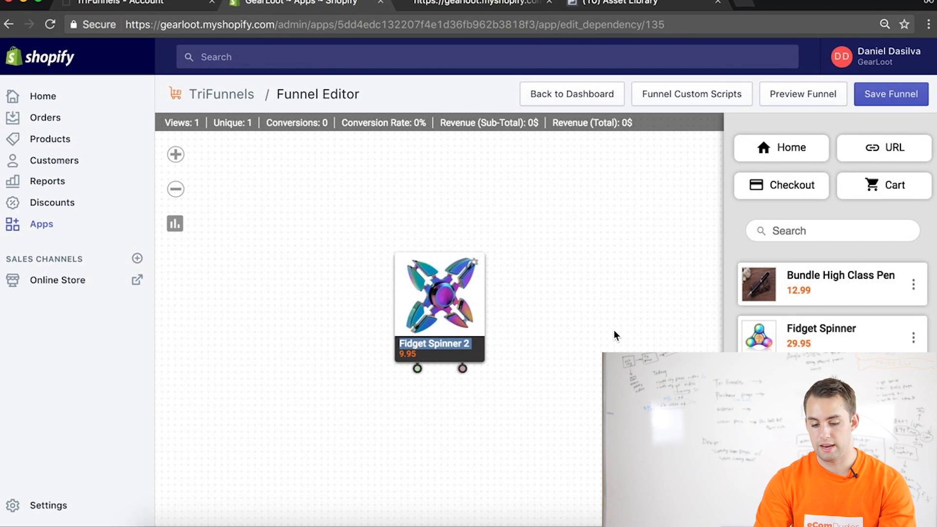
drag(467, 350, 438, 350)
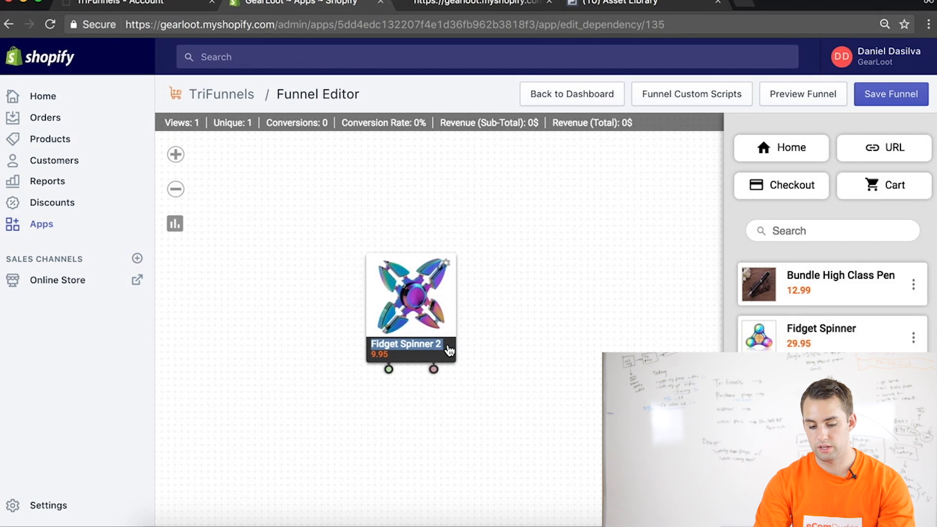
scroll(832, 283, down, 3)
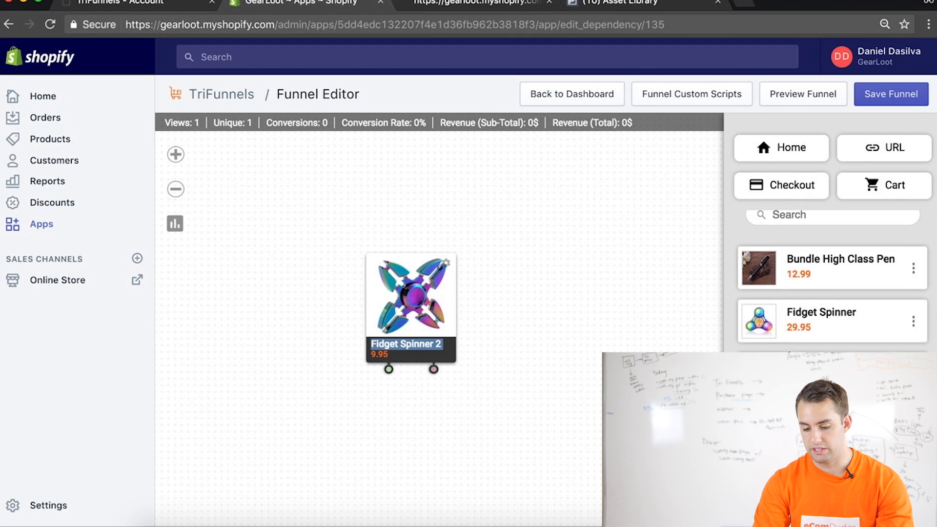
scroll(832, 283, down, 2)
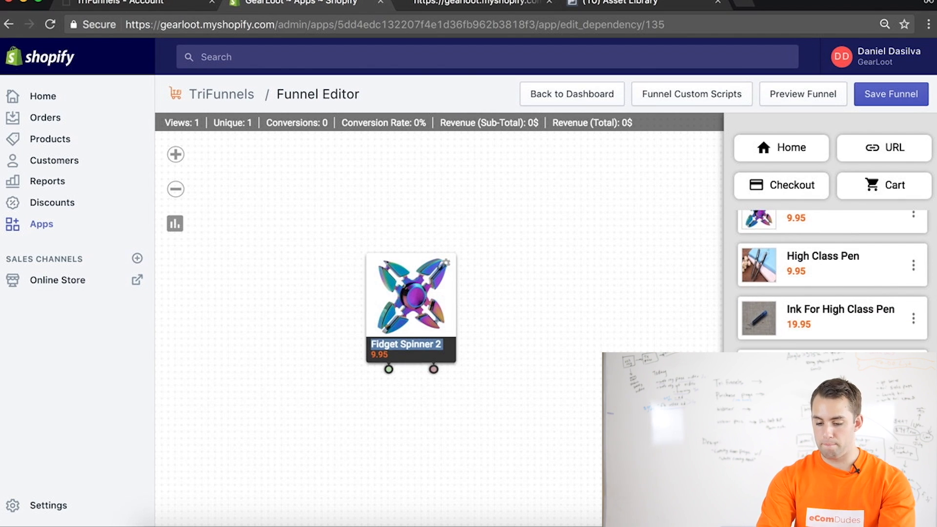
mouse_move(830, 371)
mouse_down()
mouse_move(380, 477)
mouse_move(260, 481)
mouse_move(310, 451)
mouse_up()
Move Fidget Spinner 2 higher, connect its green output to the special deal, and bring the two nodes closer together
drag(418, 298, 442, 229)
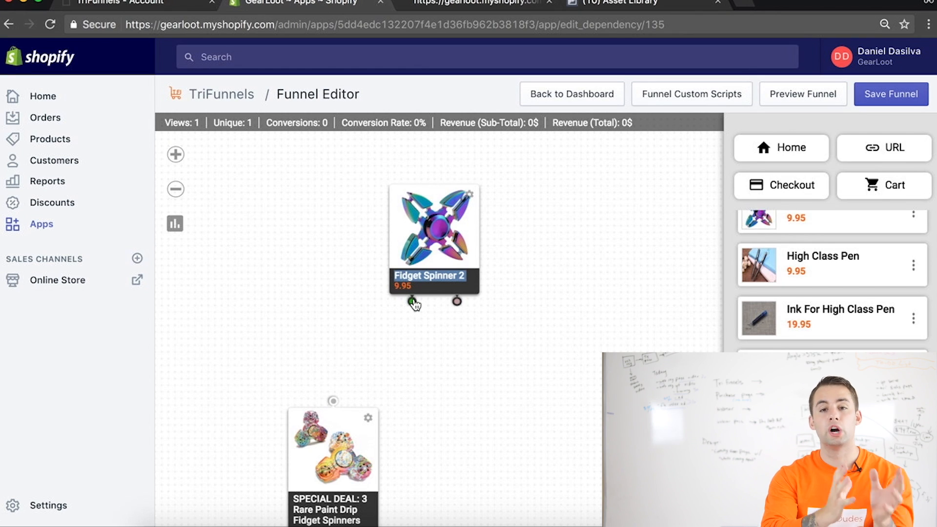
drag(412, 301, 333, 401)
drag(328, 441, 342, 398)
Save the funnel and preview the special deal's page
click(349, 377)
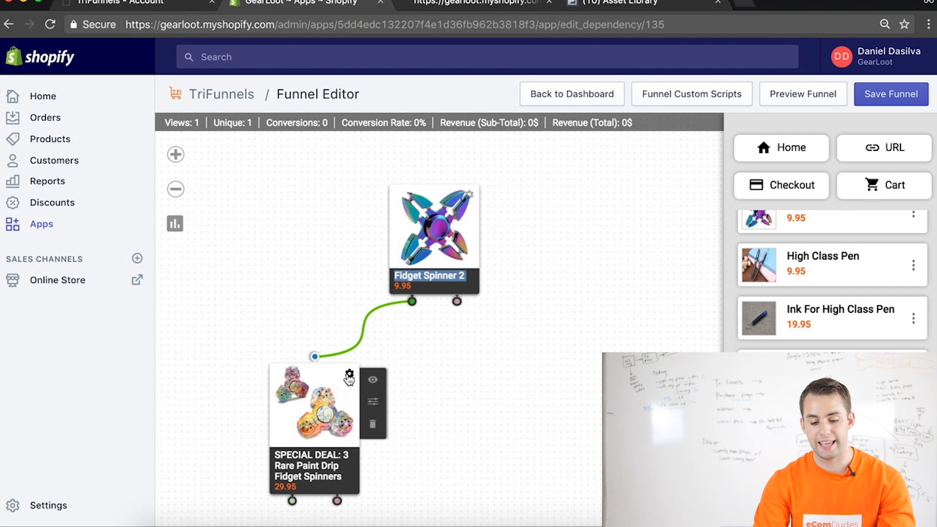
click(374, 380)
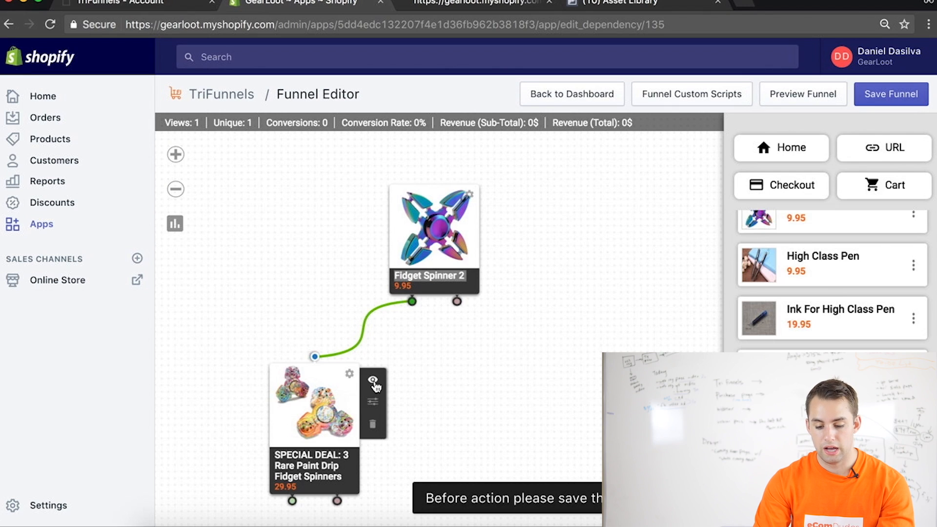
click(898, 110)
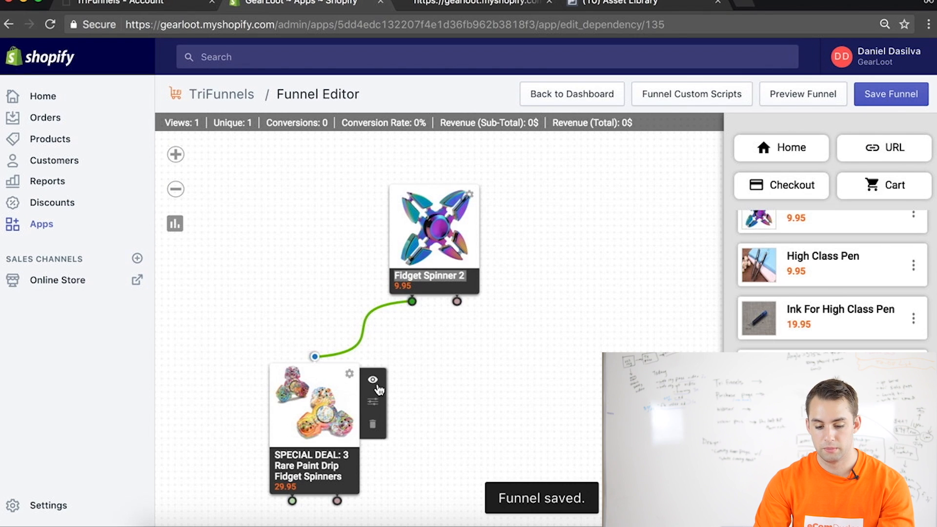
click(373, 381)
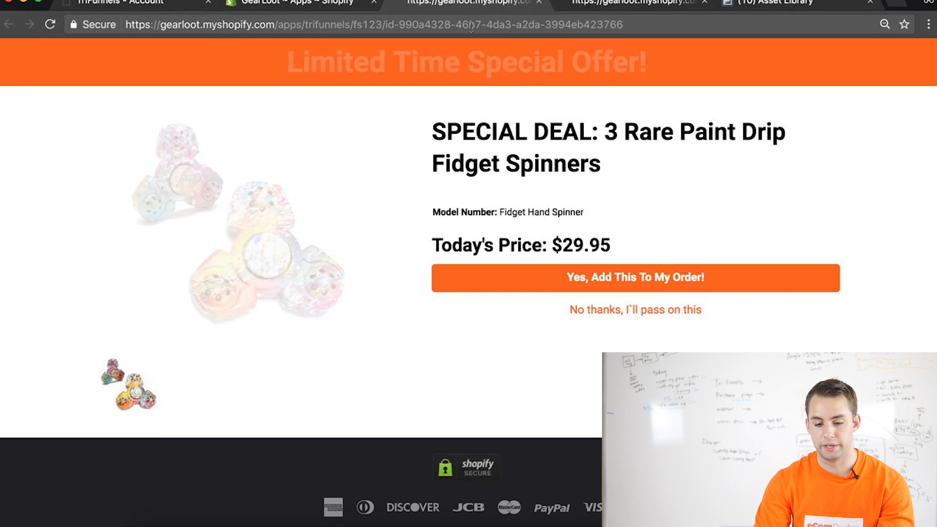
Cut the special deal page's URL, close its preview, and switch to the Facebook Asset Library
click(471, 24)
key(BackSpace)
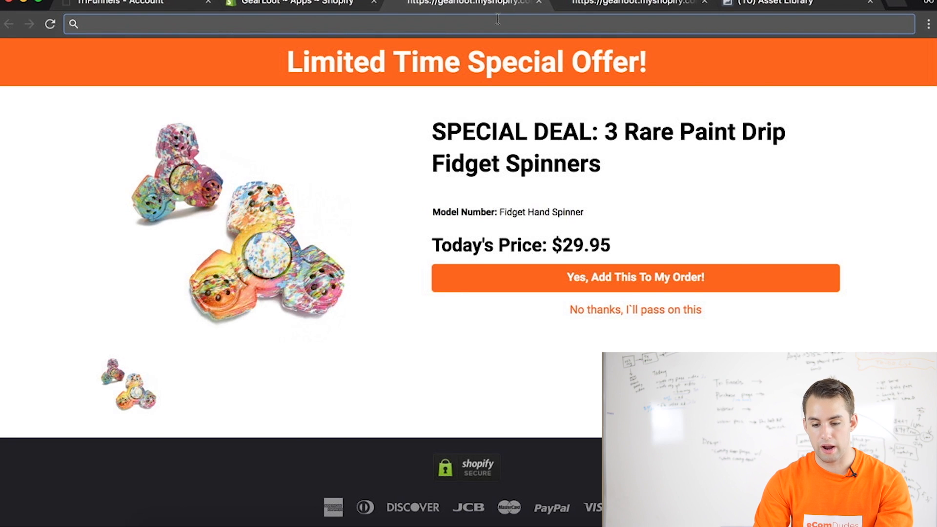
click(539, 2)
click(605, 5)
click(722, 93)
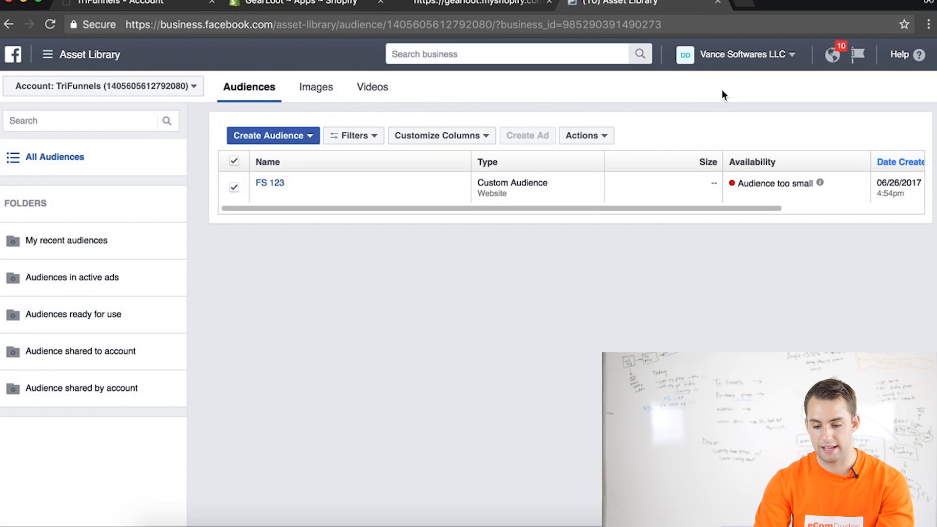
Start a website custom audience for people who visited specific web pages, with the copied special deal URL as the URL rule
click(252, 136)
click(274, 155)
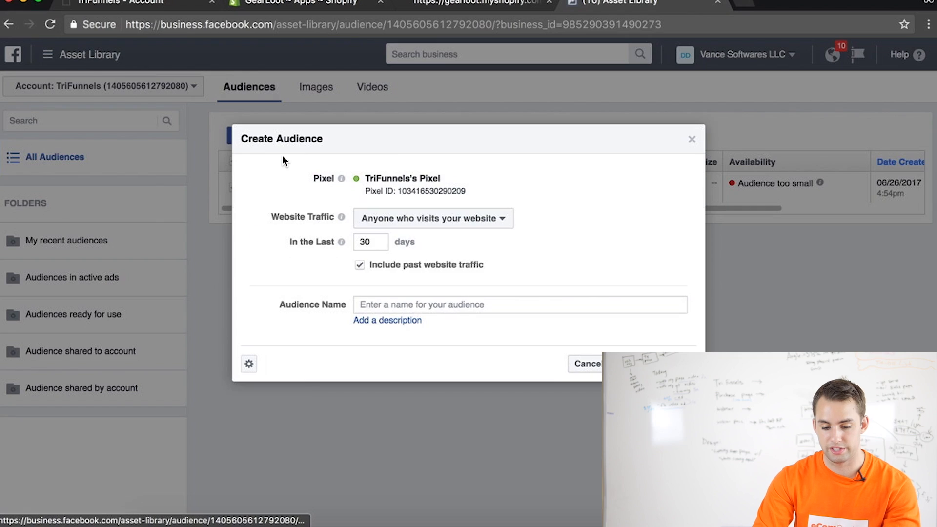
click(432, 218)
click(383, 259)
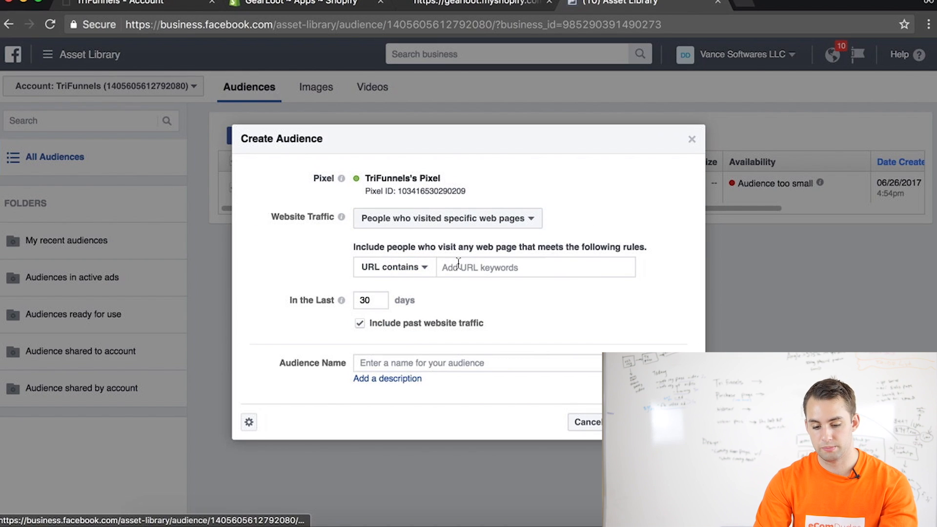
text(da3-a2da-3994eb423766)
Limit the audience to the last 5 days, name it "FS 123 - 2", and create it
mouse_move(341, 300)
double_click(365, 320)
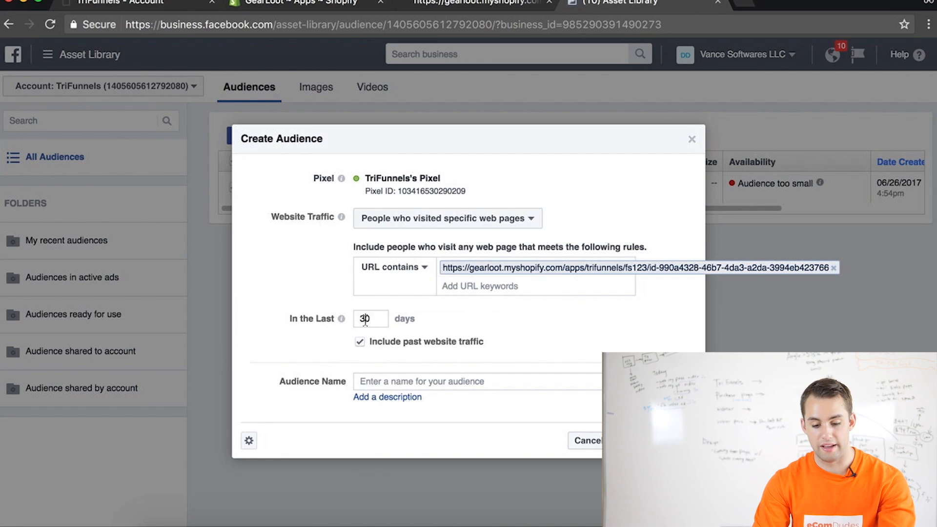
click(386, 381)
text(FS 123 - 2)
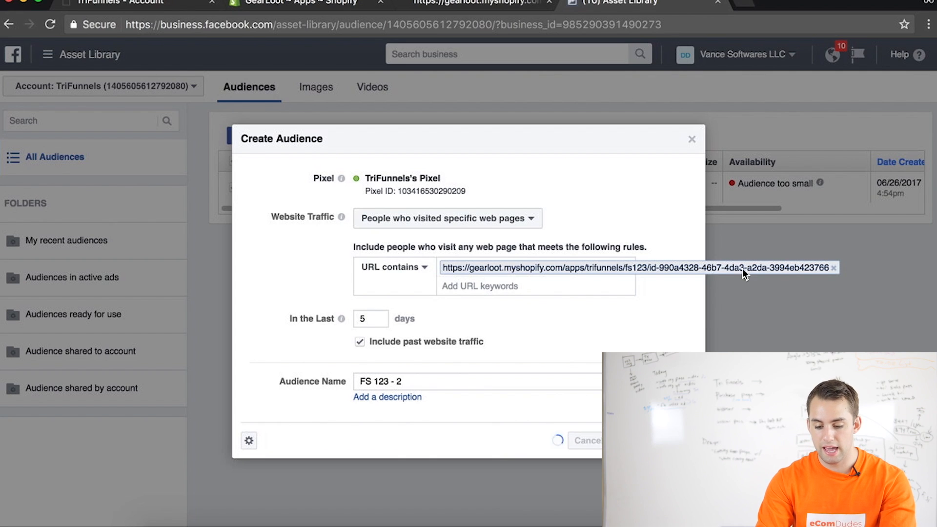
click(680, 303)
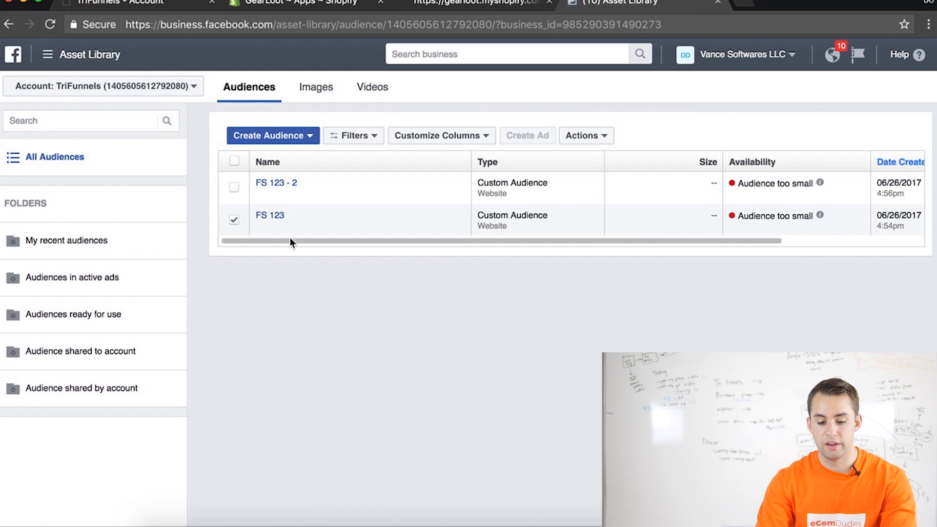
Select only the FS 123 - 2 audience, open its pixel installation instructions, and copy the pixel base code
click(235, 188)
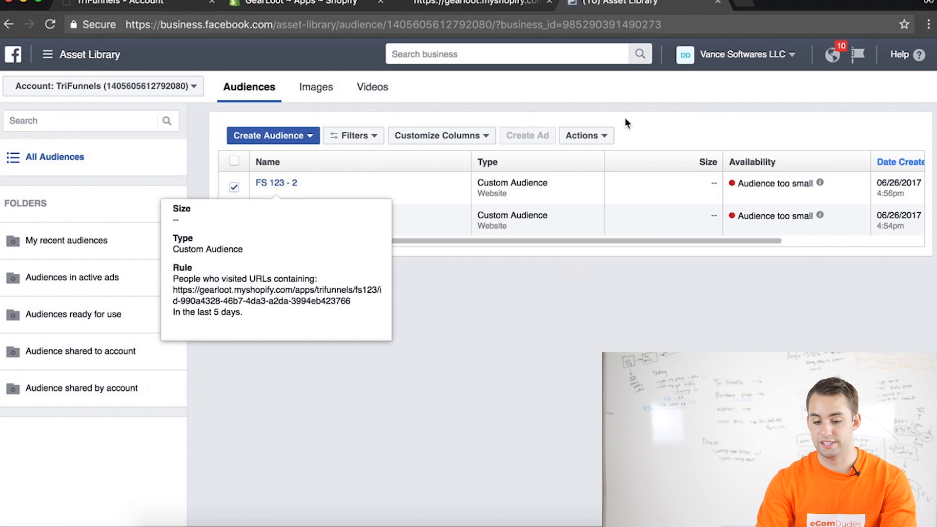
click(581, 135)
click(604, 180)
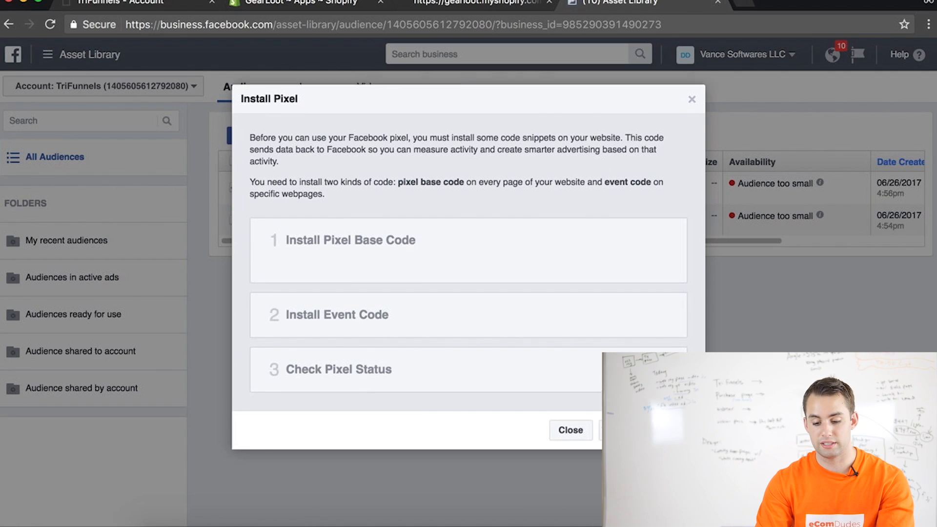
click(406, 242)
scroll(407, 427, down, 4)
click(404, 440)
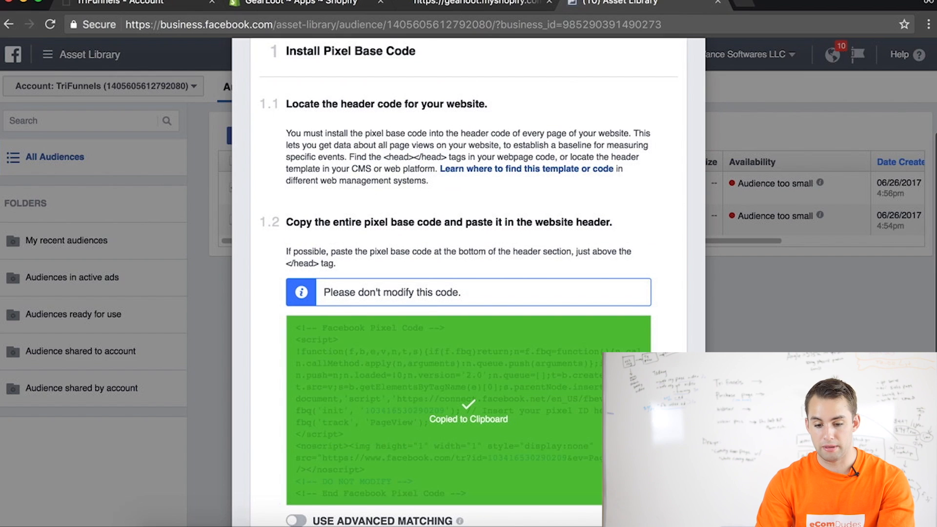
Switch to Shopify, paste the pixel base code into the special deal page's custom HEAD scripts, and save the scripts and page
click(312, 10)
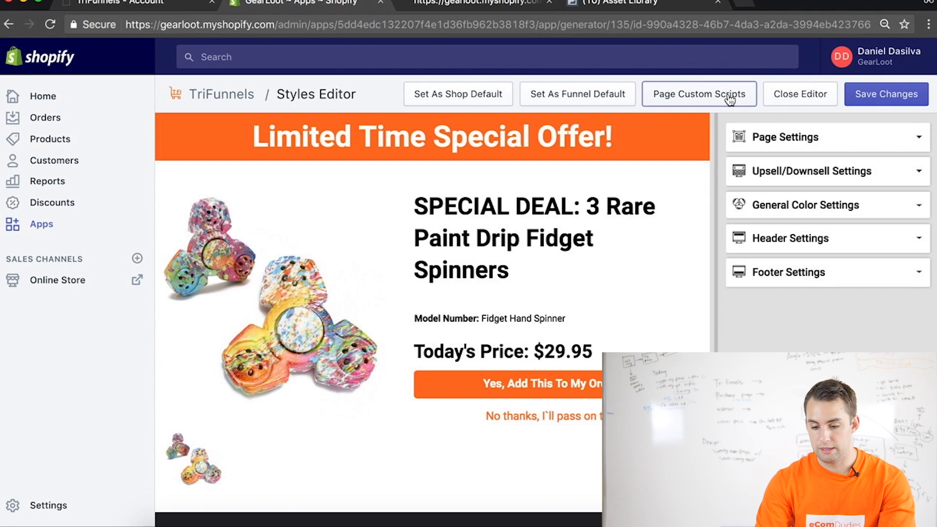
click(701, 95)
click(368, 299)
key(ctrl+v)
scroll(537, 303, down, 1)
click(806, 468)
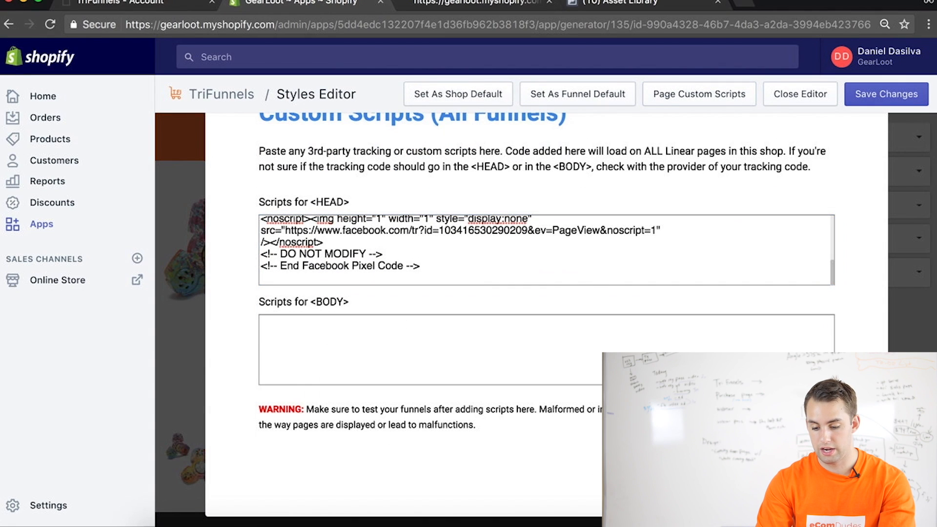
click(917, 266)
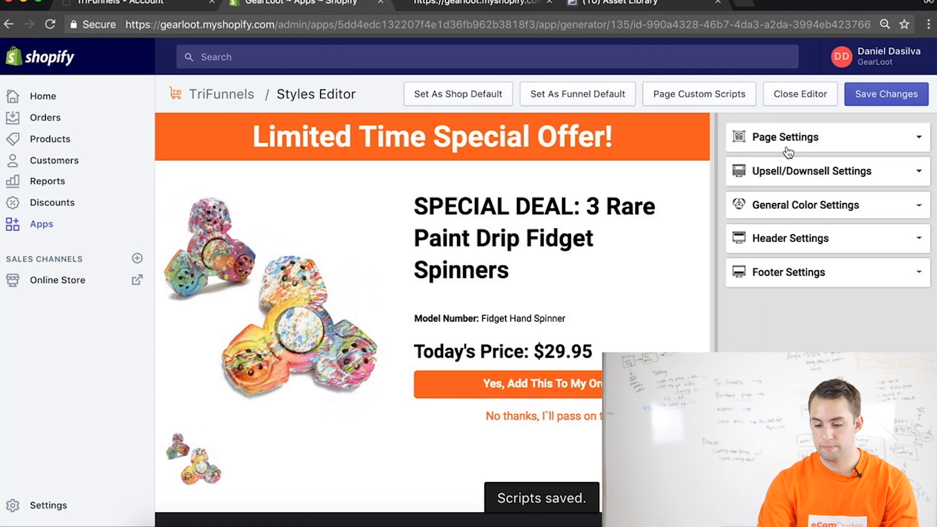
click(874, 94)
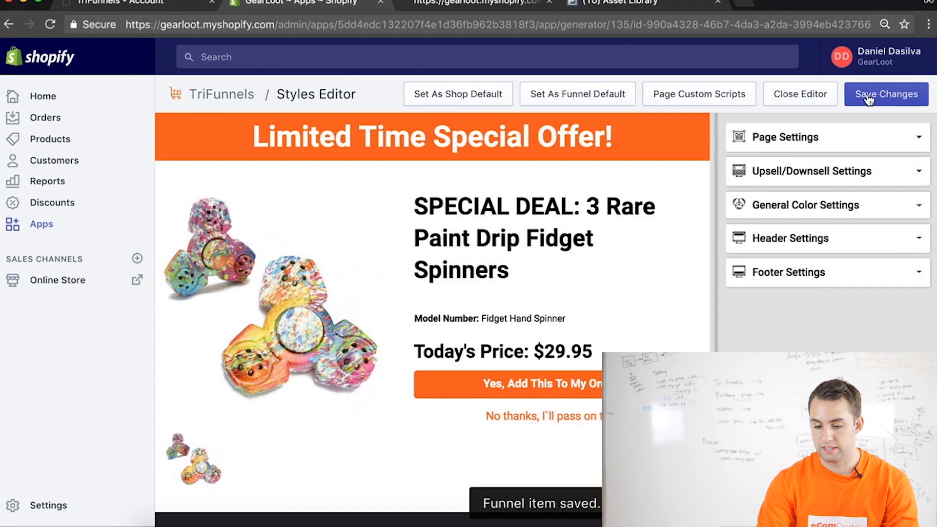
Set the special deal page's upsell button color to dark grey
click(899, 171)
click(743, 241)
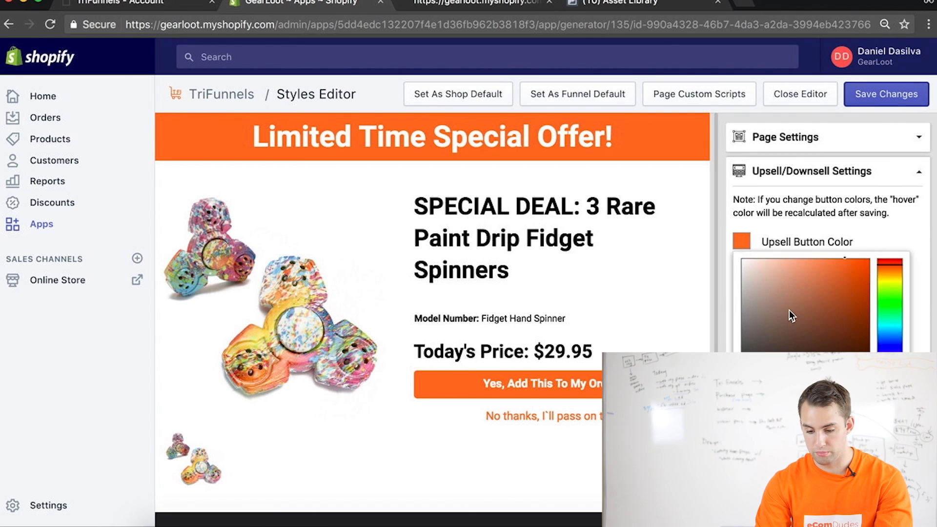
drag(792, 317, 740, 348)
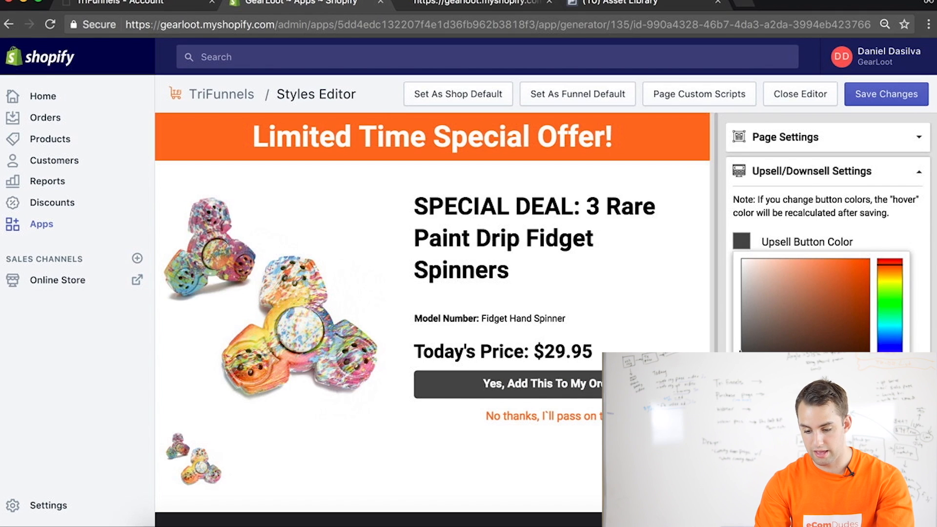
click(874, 443)
Set the downsell button text color to red, rgb(253, 14, 0)
click(742, 334)
drag(835, 202, 880, 111)
click(890, 124)
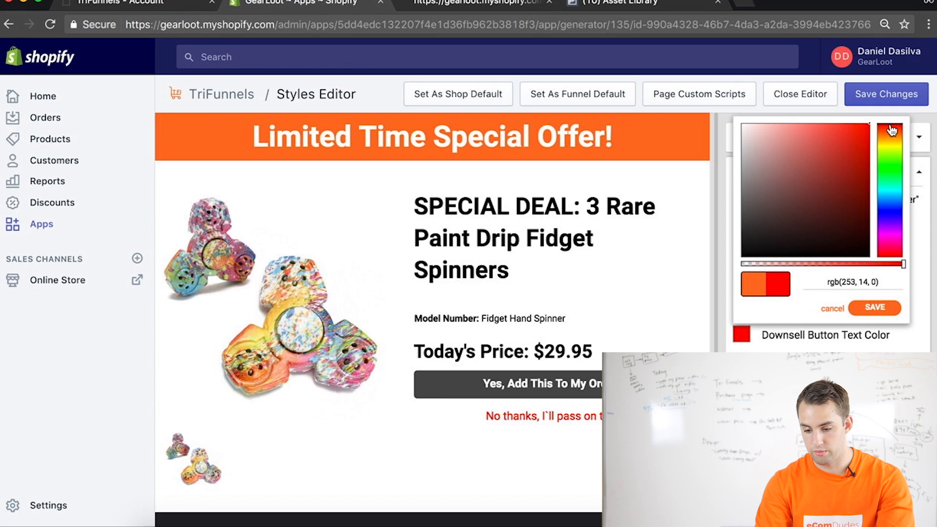
click(872, 306)
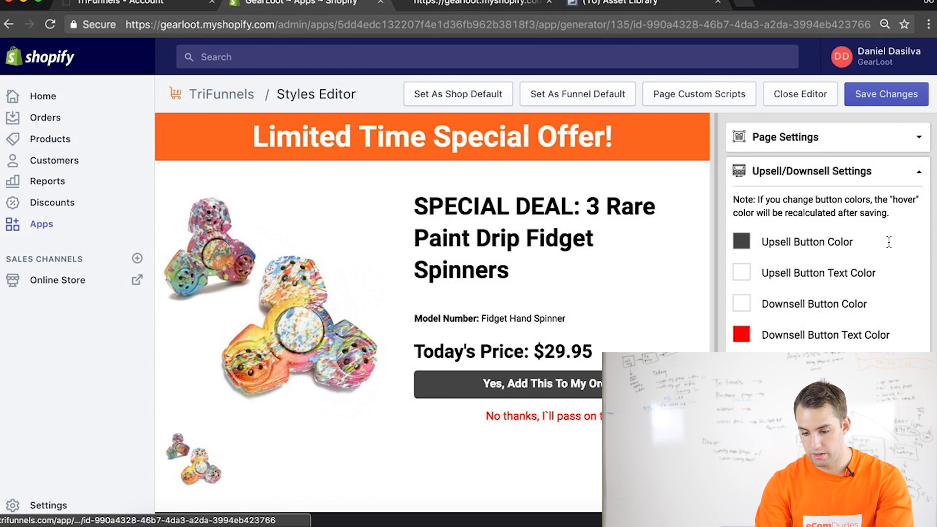
Change the "Limited Time Special Offer!" banner color to the dark grey of the upsell button
click(828, 413)
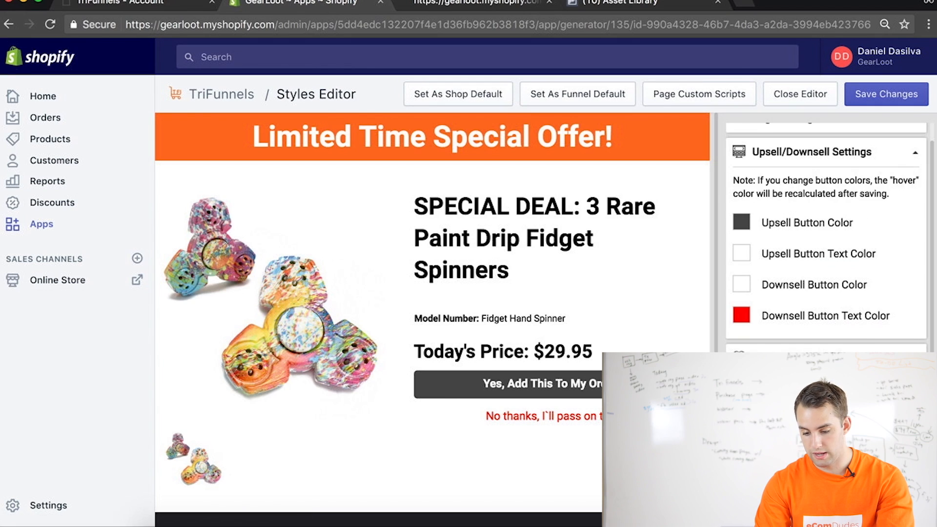
click(742, 471)
key(super+v)
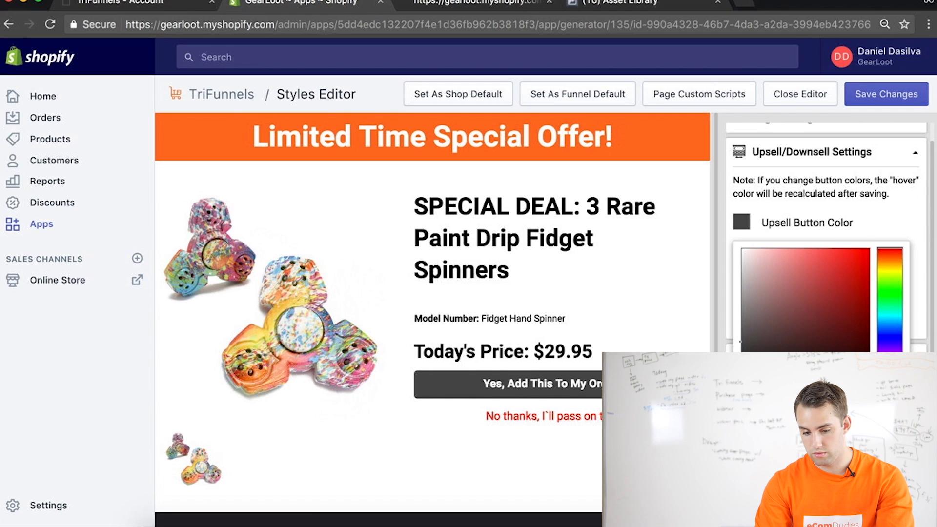
click(872, 431)
Turn on the special deal page's quantity option, save the changes, and return to the funnel editor
scroll(826, 391, down, 1)
scroll(826, 244, down, 3)
scroll(798, 154, up, 5)
click(783, 139)
scroll(819, 234, down, 3)
scroll(819, 233, up, 3)
click(777, 235)
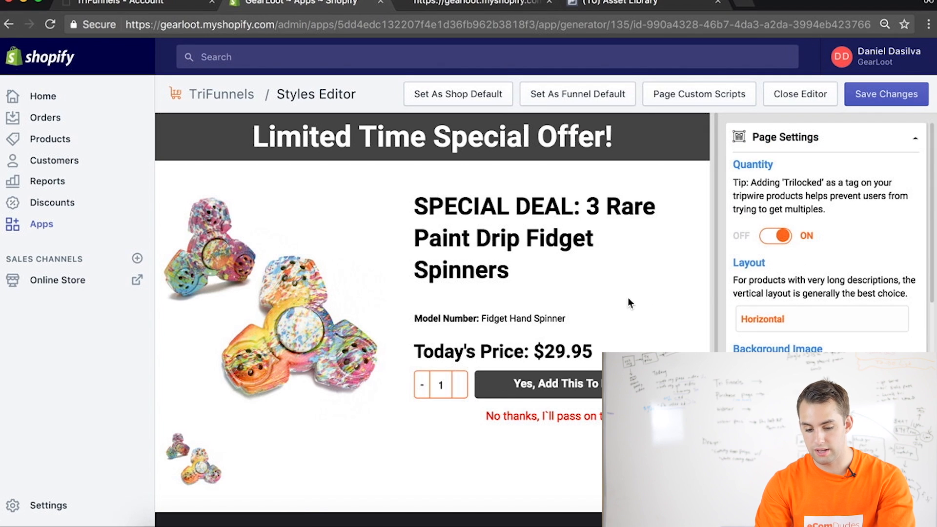
click(870, 101)
click(816, 103)
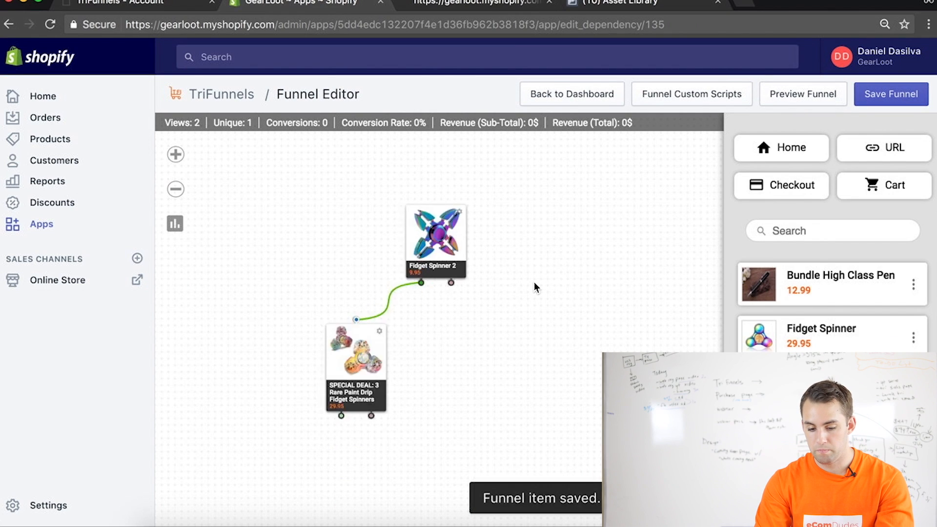
Add a Checkout node, connect the special deal's green output to it, and arrange it directly below the deal
drag(781, 185, 473, 475)
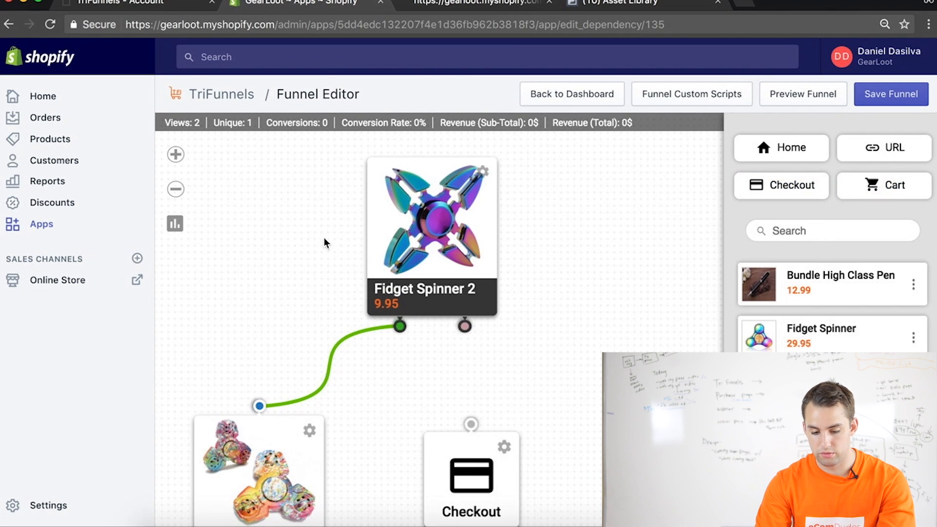
click(176, 190)
click(176, 190)
drag(455, 385, 515, 457)
drag(325, 445, 517, 412)
drag(495, 448, 344, 501)
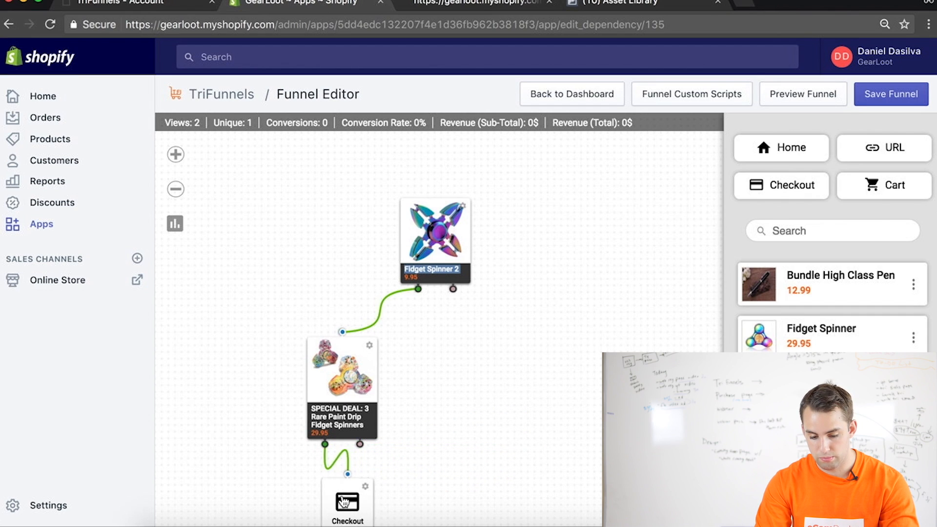
drag(329, 398, 341, 371)
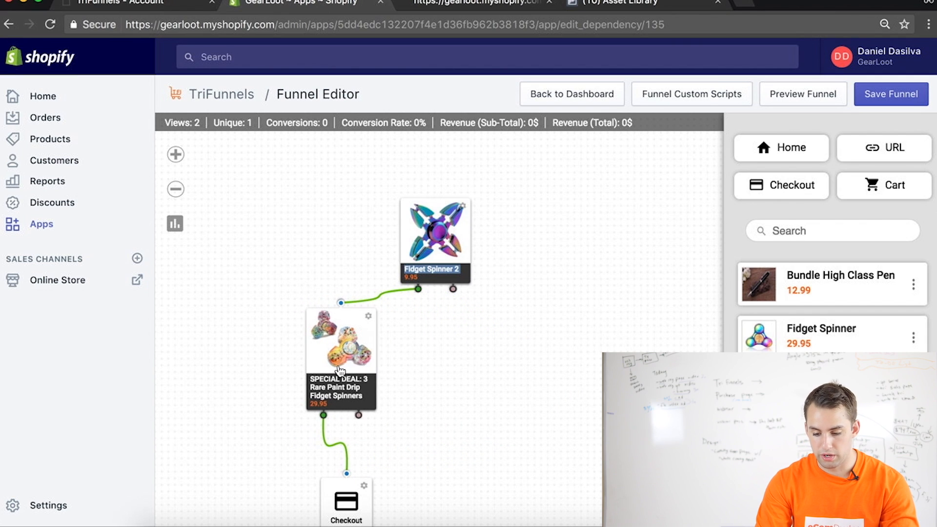
Add "RARE: Cyclone Fidget Spinner" beside the special deal and connect Fidget Spinner 2's red output to it
scroll(832, 281, down, 2)
drag(801, 415, 490, 353)
drag(453, 290, 503, 315)
drag(494, 367, 550, 337)
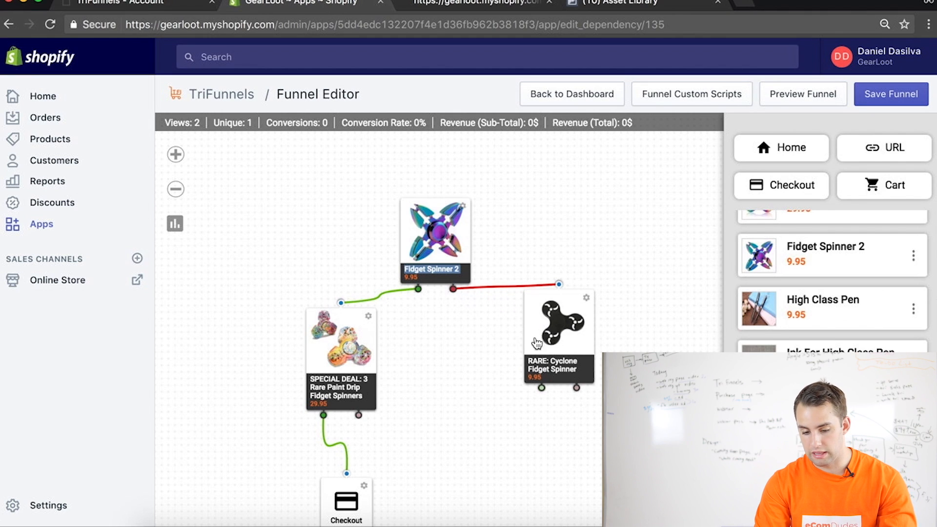
Add a second "SPECIAL DEAL: 3 Rare Paint Drip Fidget Spinners" below the Cyclone spinner and connect both Cyclone outputs to it
scroll(795, 325, up, 1)
scroll(796, 326, down, 3)
drag(808, 378, 585, 463)
drag(542, 388, 594, 425)
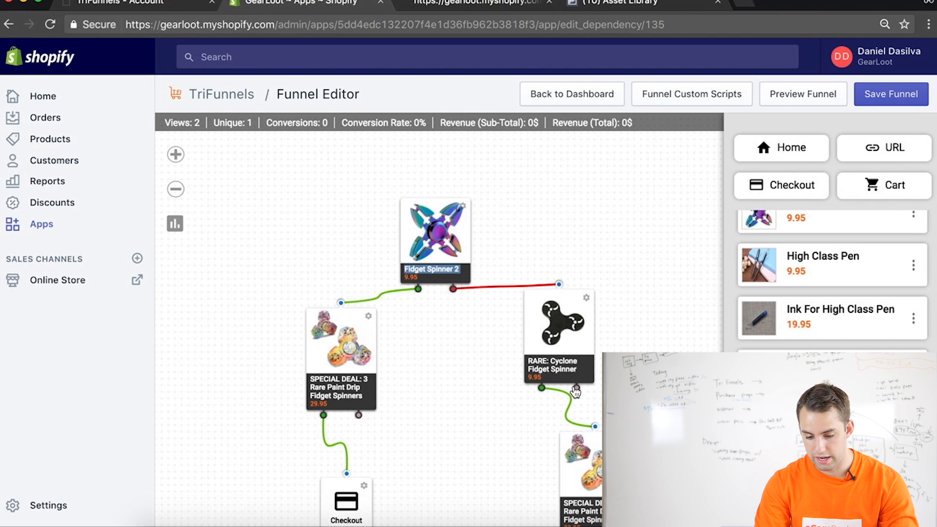
drag(577, 390, 595, 426)
Space out the nodes, moving Checkout lower, the Cyclone spinner higher, and the second special deal beneath the Cyclone
drag(591, 471, 522, 460)
drag(332, 242, 315, 184)
drag(328, 446, 333, 498)
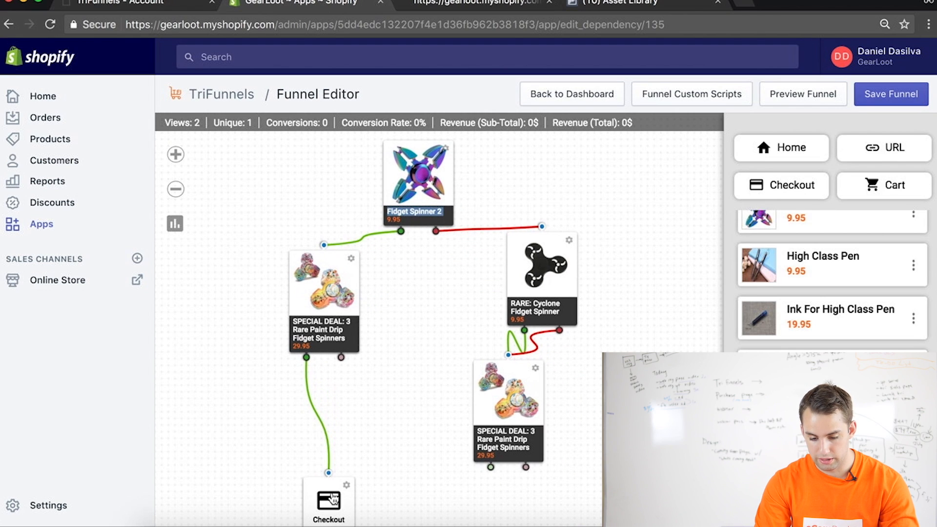
drag(499, 421, 570, 420)
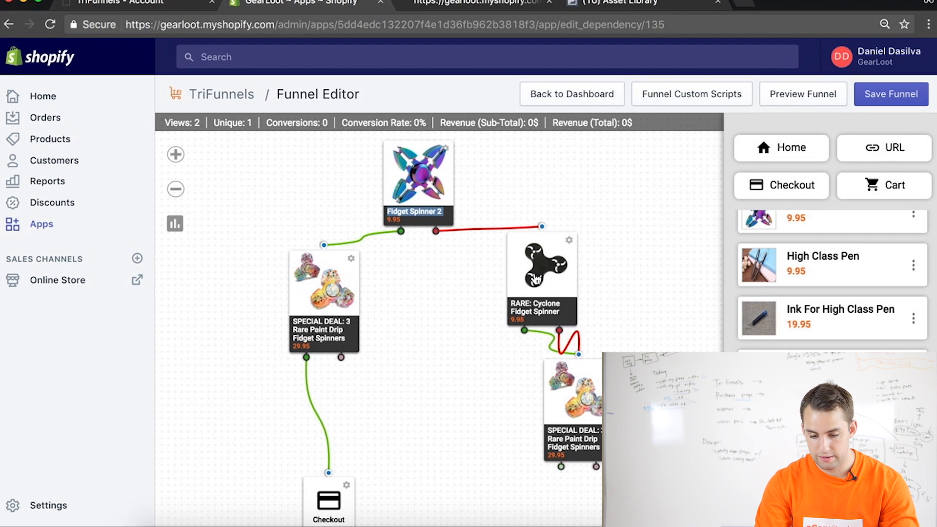
drag(536, 279, 532, 225)
Connect both outputs of the second special deal and the first deal's red output to Checkout, and save the funnel
drag(574, 407, 329, 473)
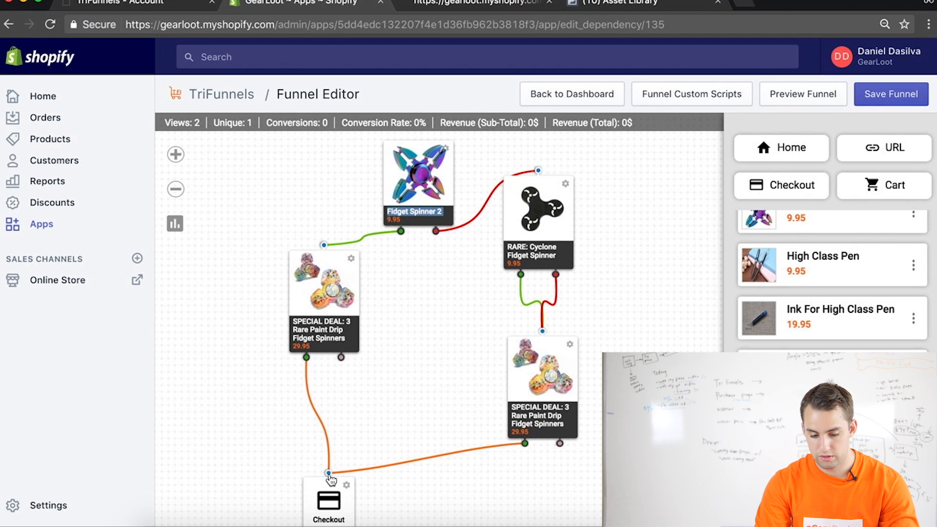
drag(560, 443, 329, 473)
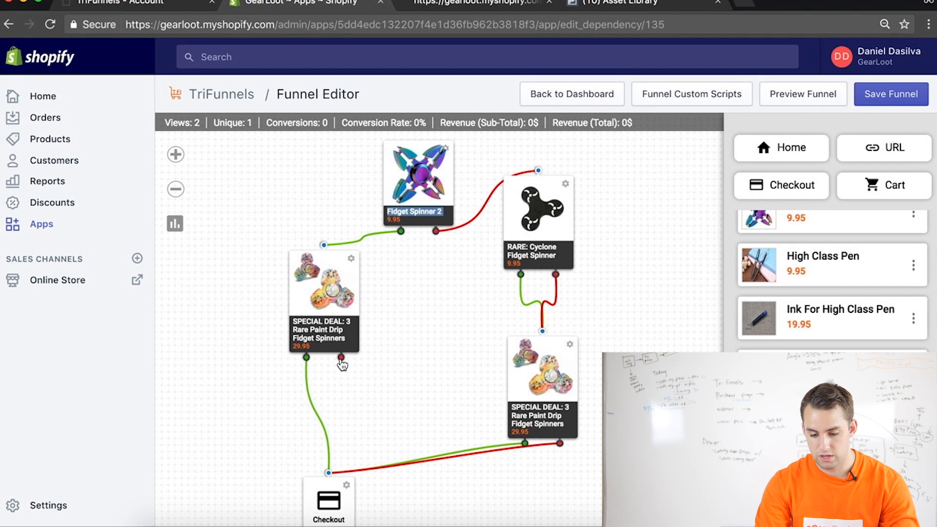
drag(342, 361, 329, 472)
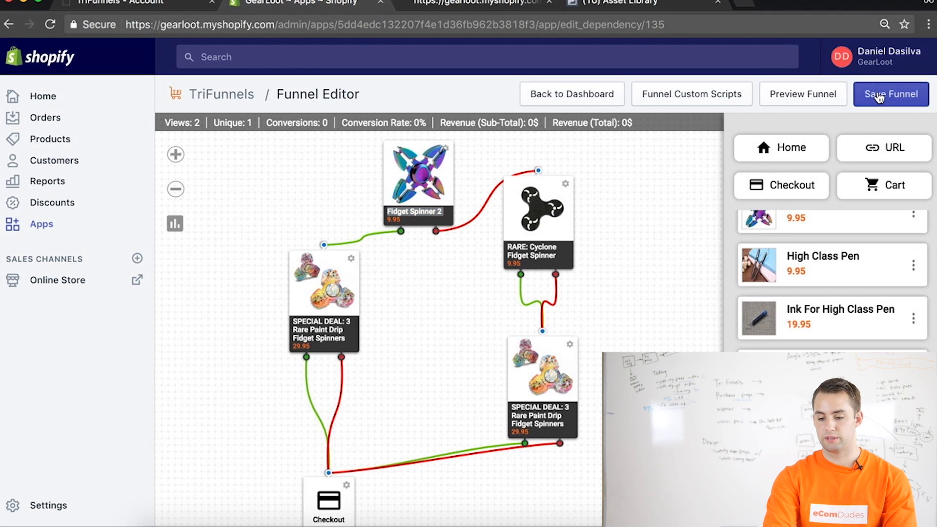
click(913, 94)
Open the style settings of the Cyclone Fidget Spinner page and turn on its quantity selector
click(566, 186)
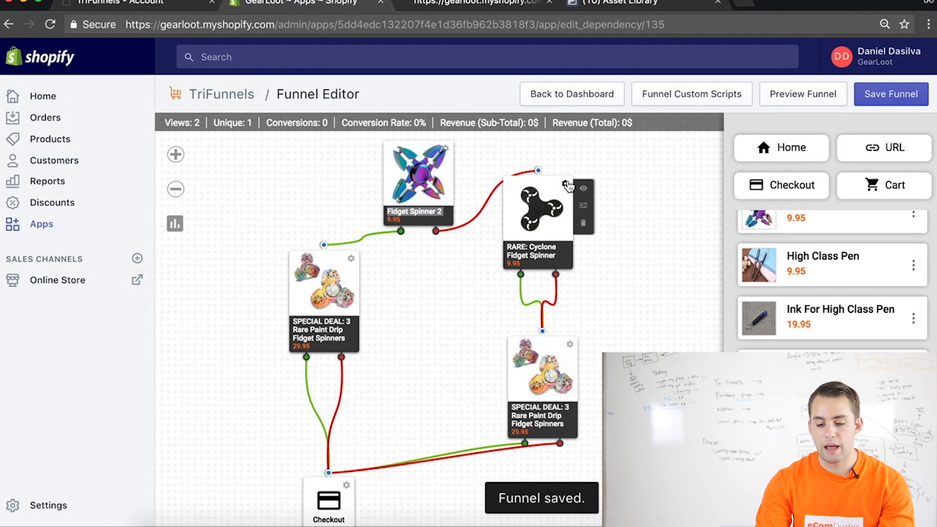
click(585, 208)
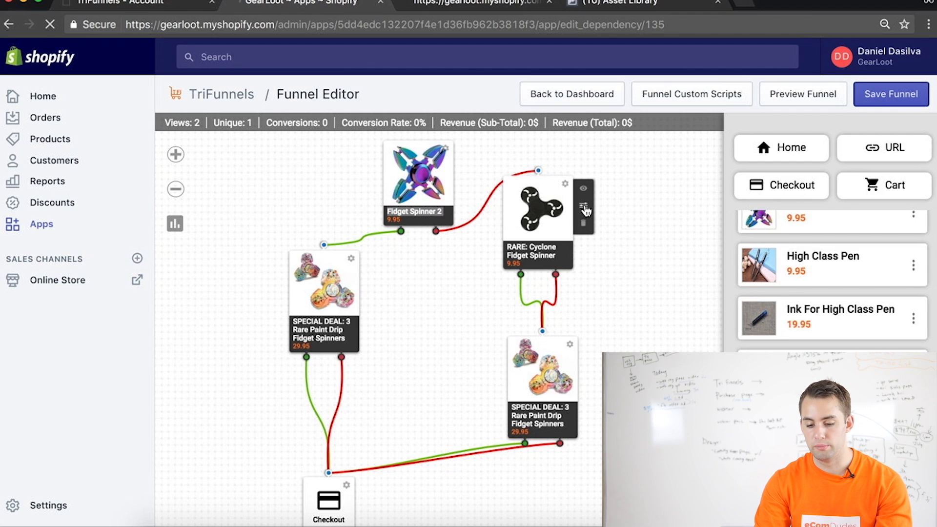
click(871, 138)
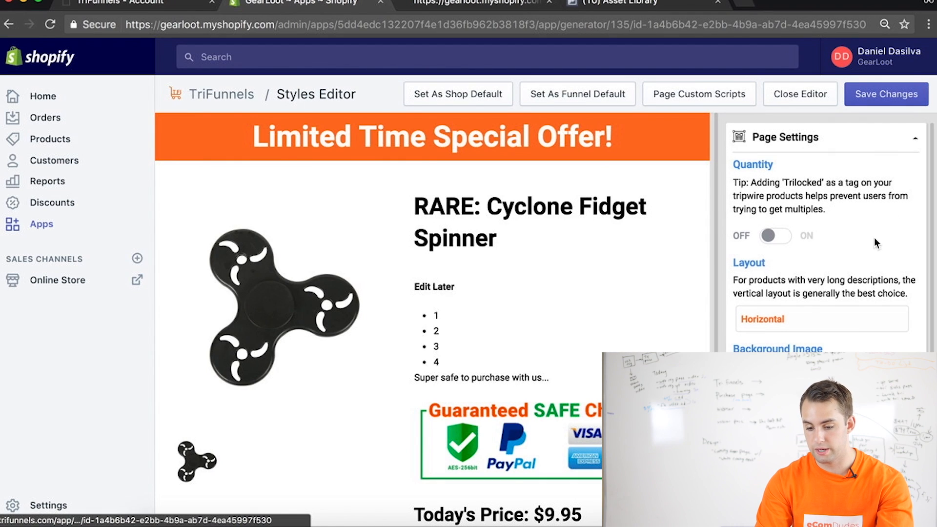
click(781, 238)
Set the Cyclone page's upsell button color and downsell button text color to the copied dark grey
scroll(782, 239, down, 3)
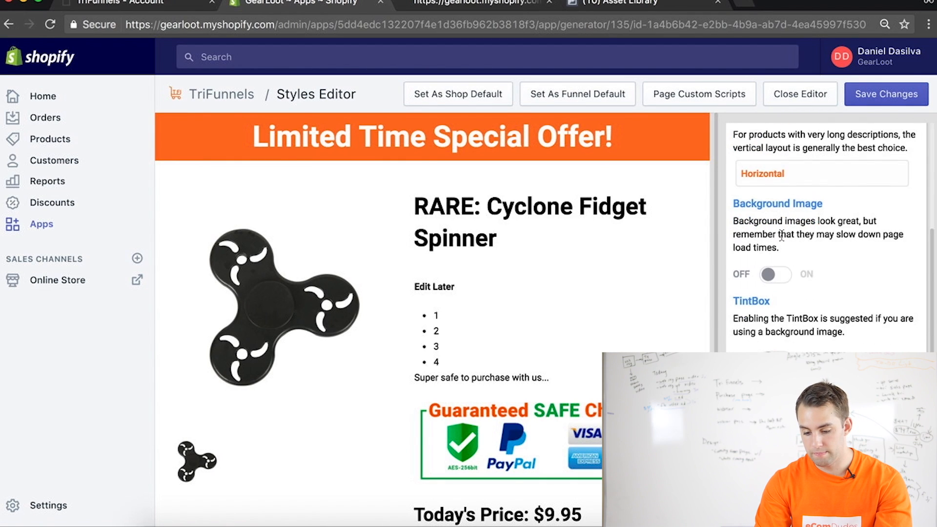
scroll(792, 223, down, 4)
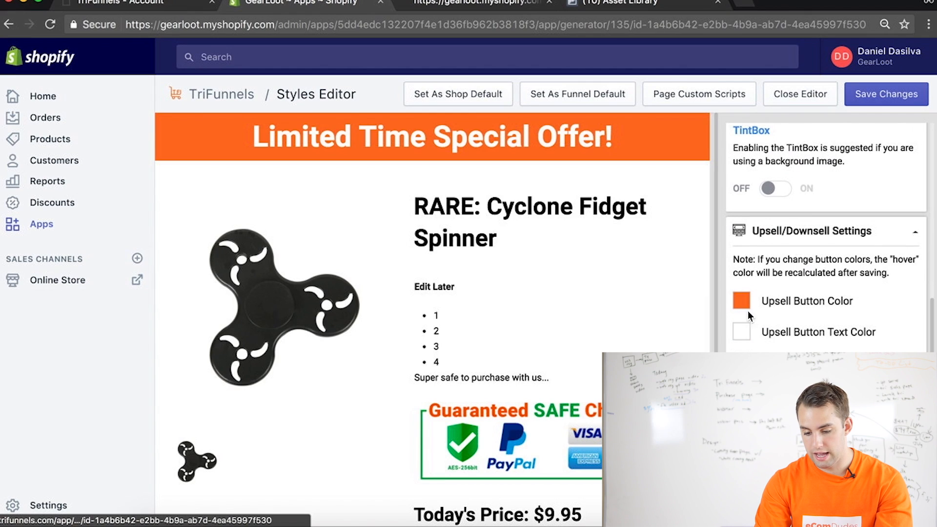
click(742, 300)
key(super+v)
click(885, 504)
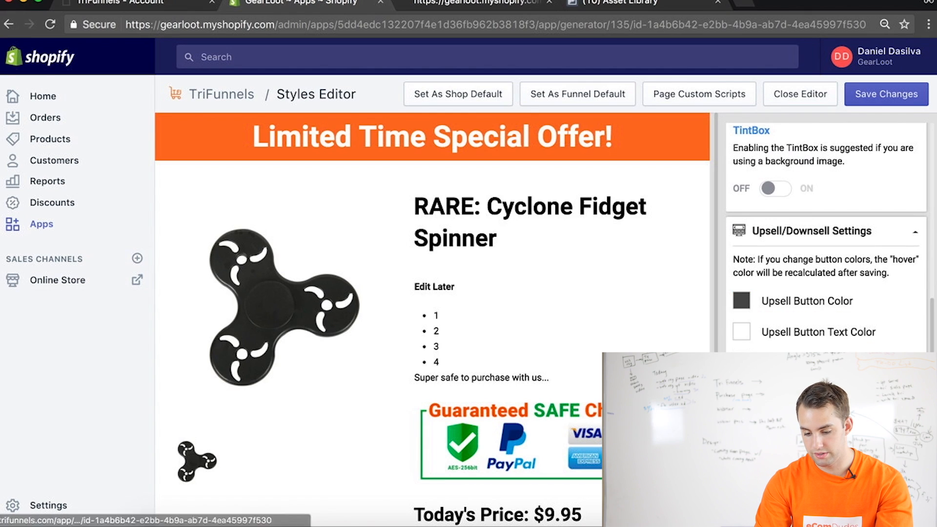
click(742, 390)
triple_click(853, 342)
key(super+v)
click(885, 368)
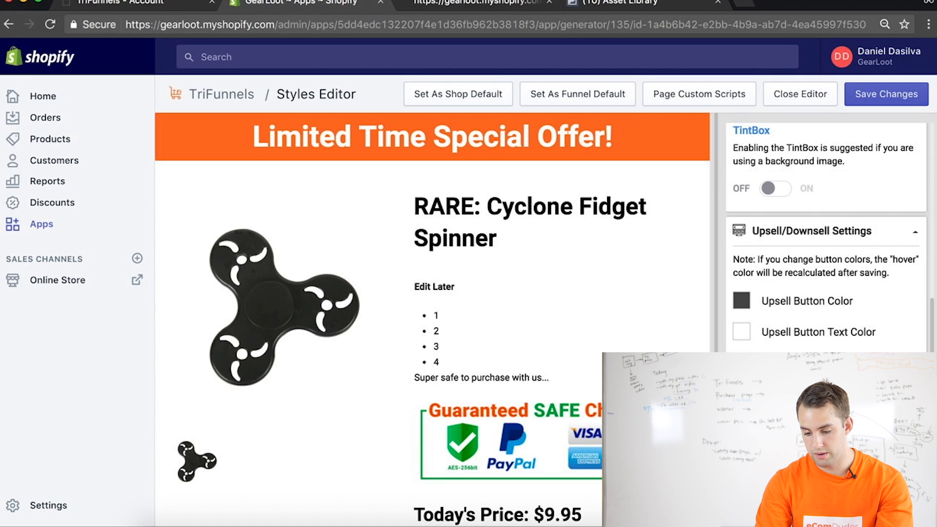
Apply the same dark grey to the Cyclone page's header banner, save the page styles, and return to the funnel map
scroll(827, 268, down, 3)
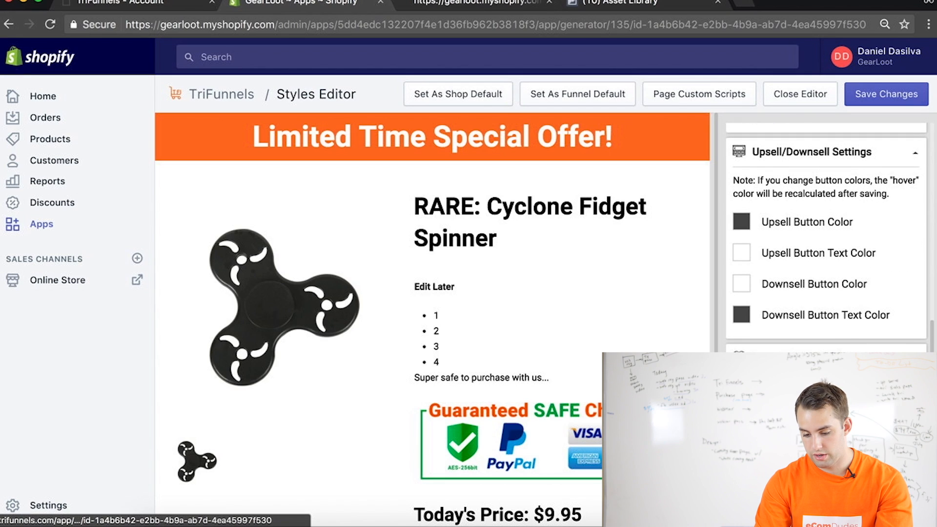
click(741, 220)
triple_click(854, 398)
key(super+v)
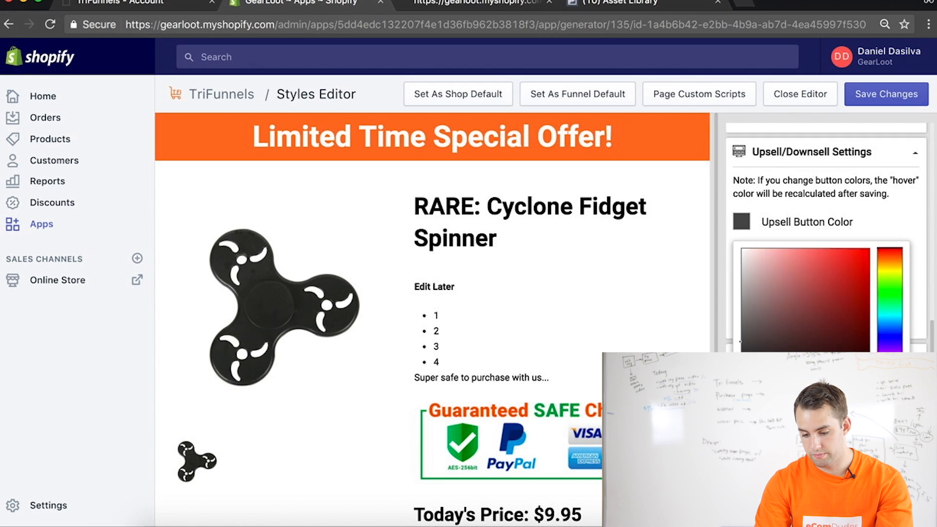
click(885, 426)
click(887, 93)
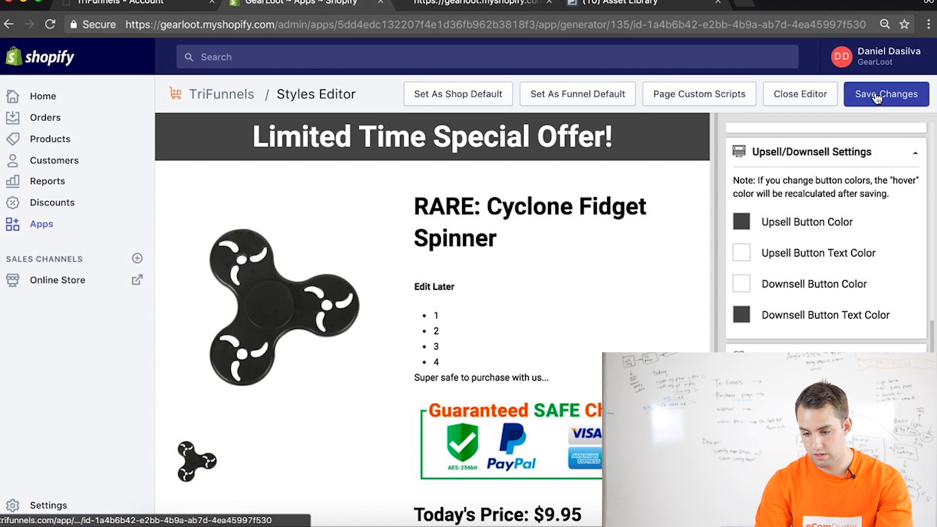
click(801, 93)
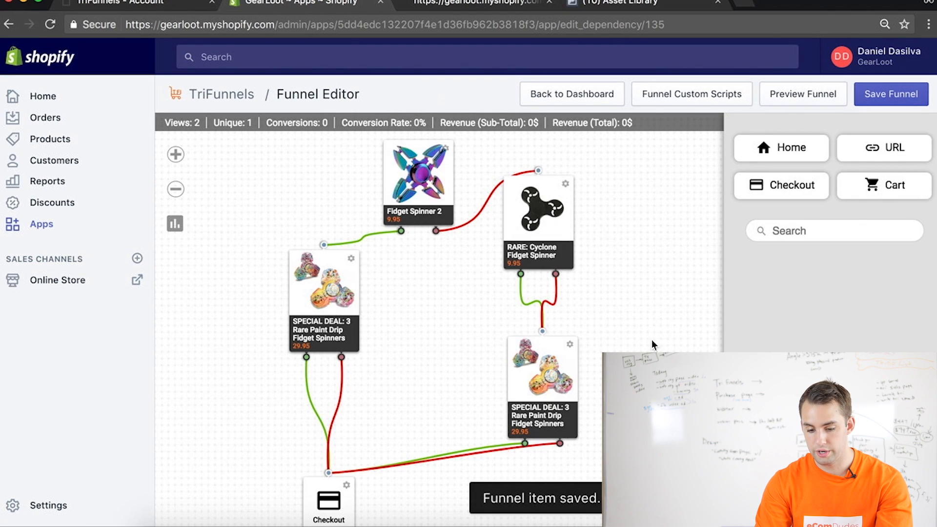
Open the style settings of the special deal beneath the Cyclone spinner and turn on its quantity selector
mouse_move(572, 345)
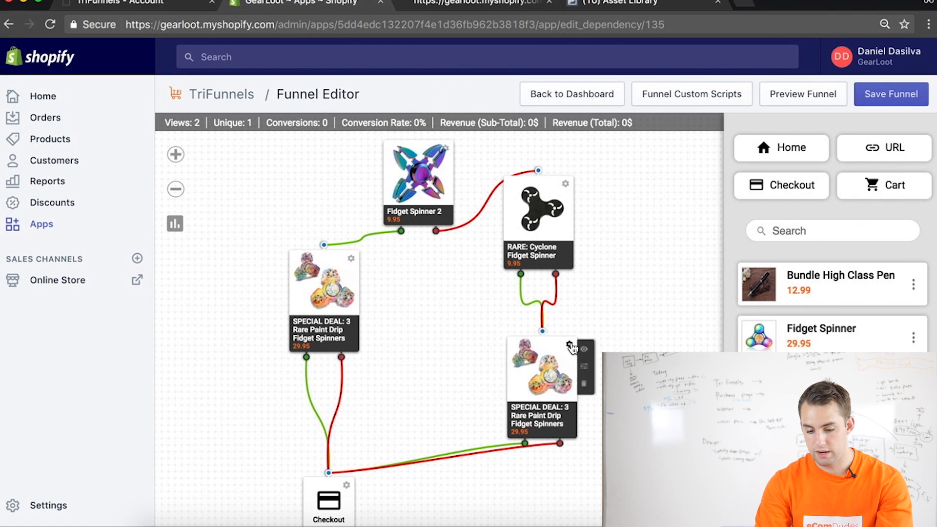
click(585, 367)
click(843, 137)
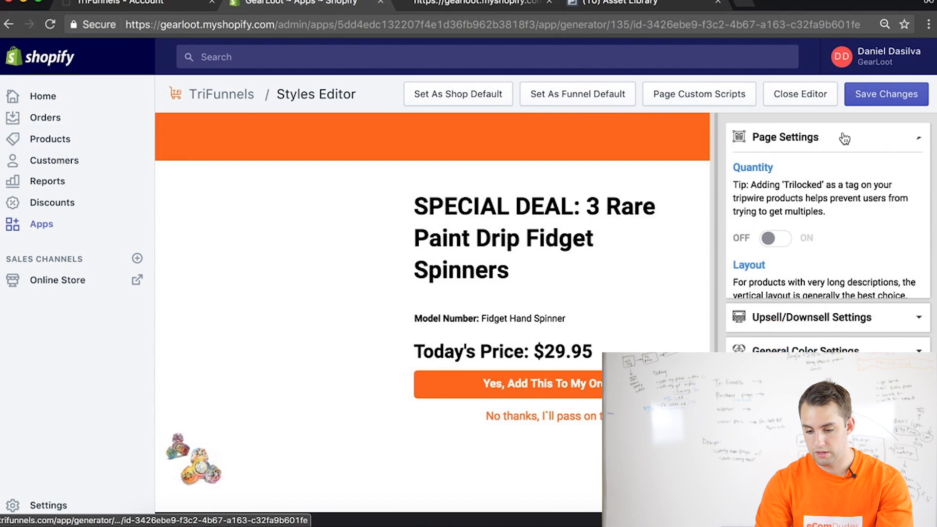
click(773, 237)
Set this special deal's upsell button color to the copied dark grey and its downsell button text color to red
scroll(771, 246, down, 3)
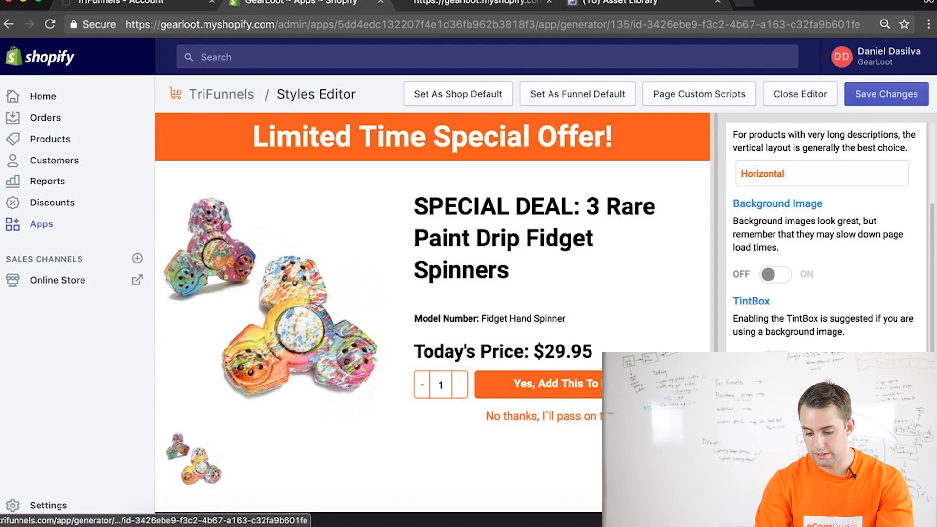
scroll(781, 293, down, 4)
click(743, 300)
key(super+v)
click(886, 506)
click(742, 391)
drag(888, 234, 897, 159)
click(886, 369)
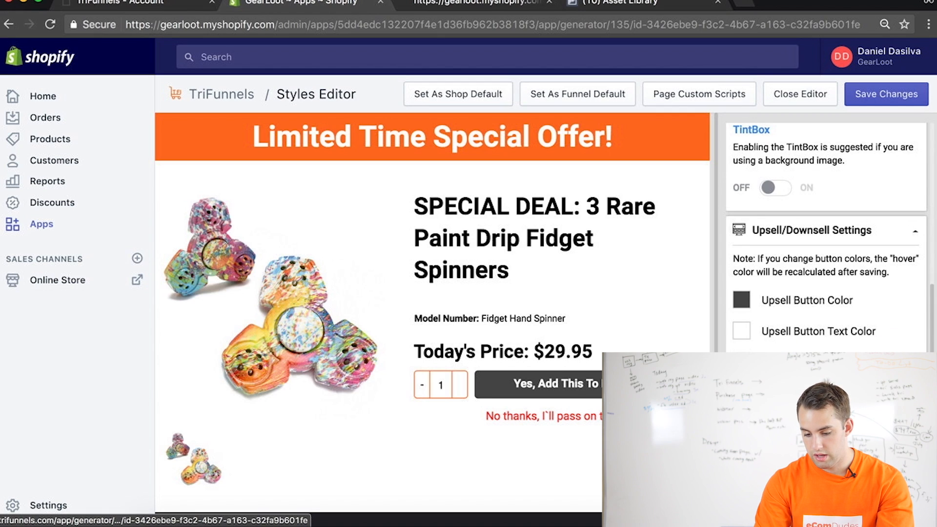
Set the special deal page's header banner to dark grey, save its styles, then return to the funnel map and save the funnel
scroll(826, 283, down, 2)
click(742, 221)
key(Escape)
click(881, 96)
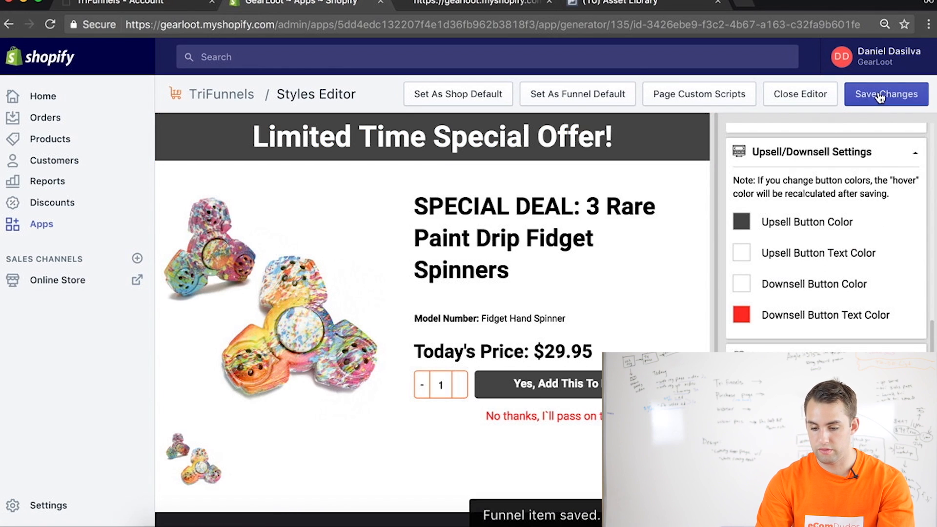
click(801, 96)
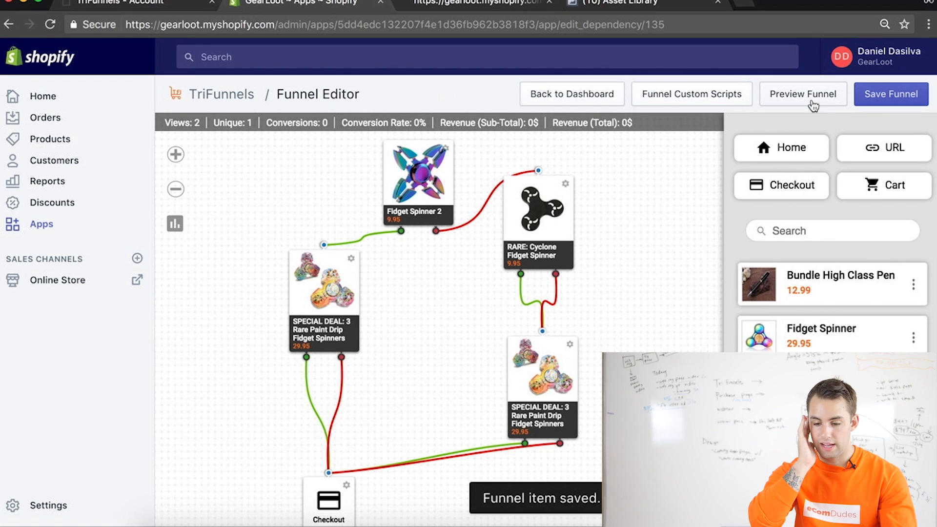
click(893, 95)
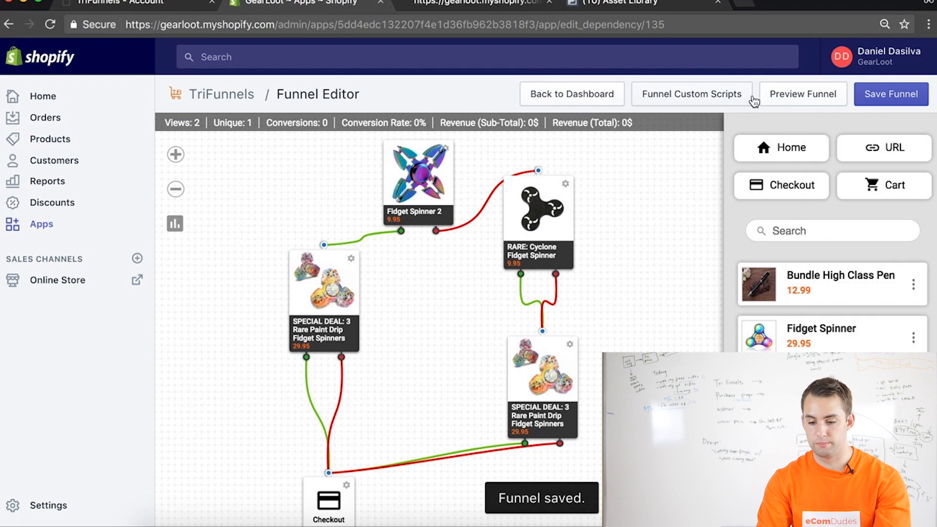
Preview the funnel and search the Fidget Spinner 2 page's source code for "facebook" to find the pixel code
click(780, 94)
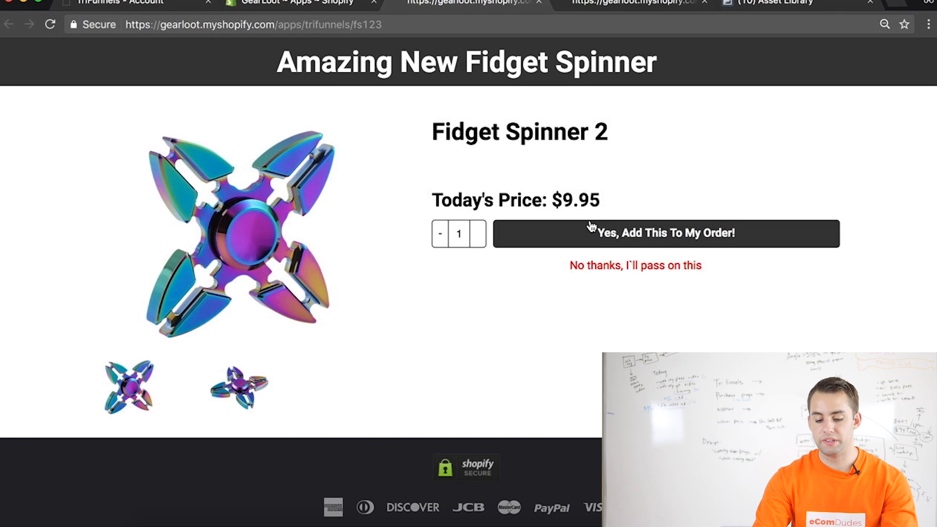
right_click(623, 333)
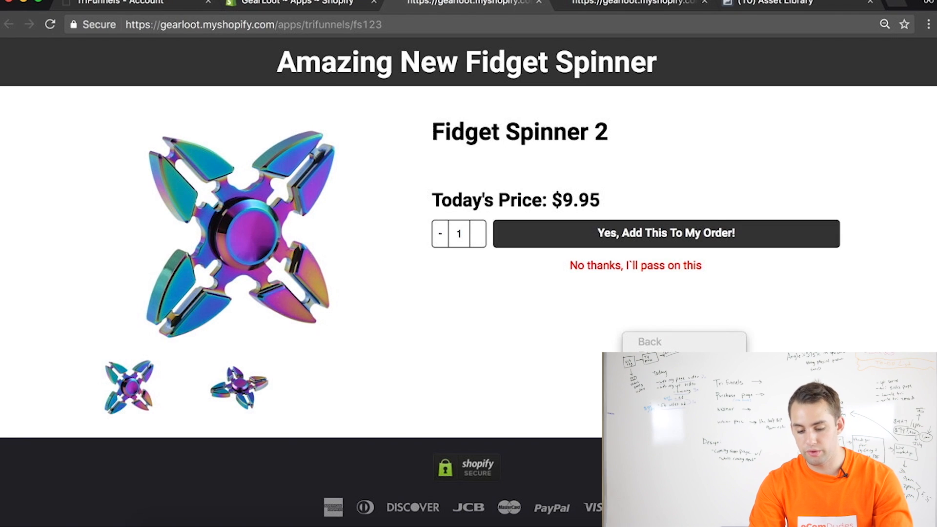
click(653, 463)
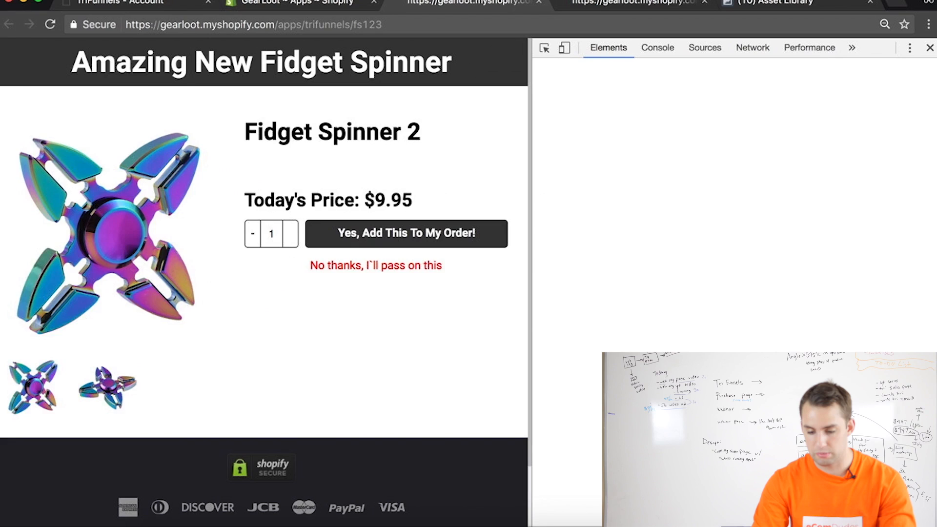
key(super+f)
text(facebook)
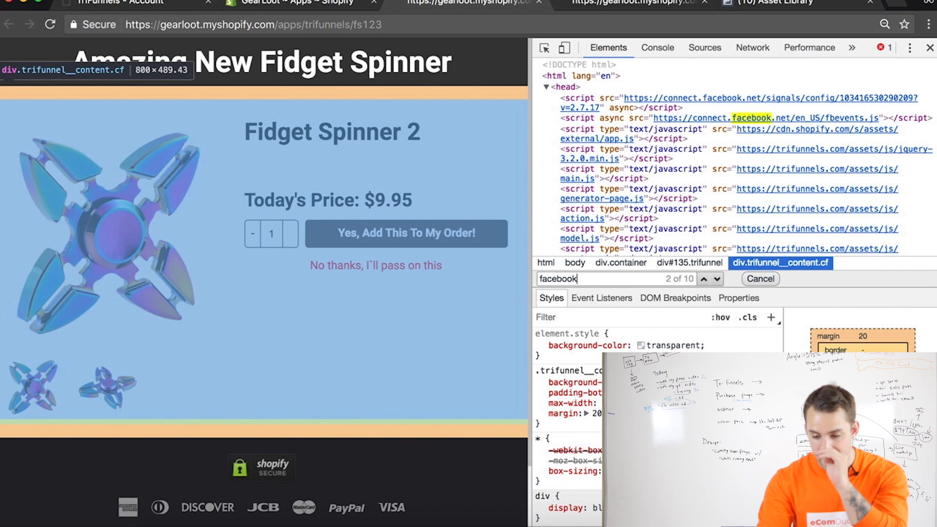
key(Return)
key(Return)
key(Return)
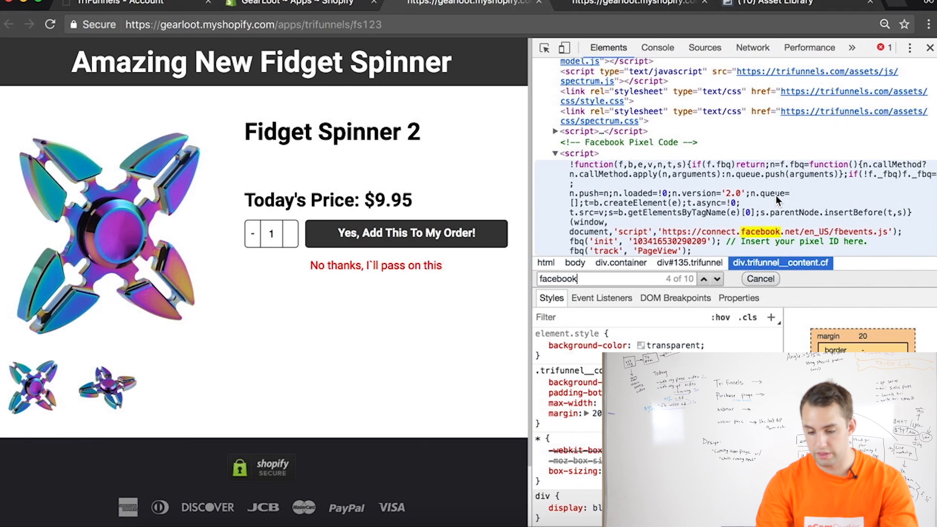
Examine the Facebook pixel blocks and their PageView tracking in the page source, and close the developer tools
scroll(674, 146, down, 3)
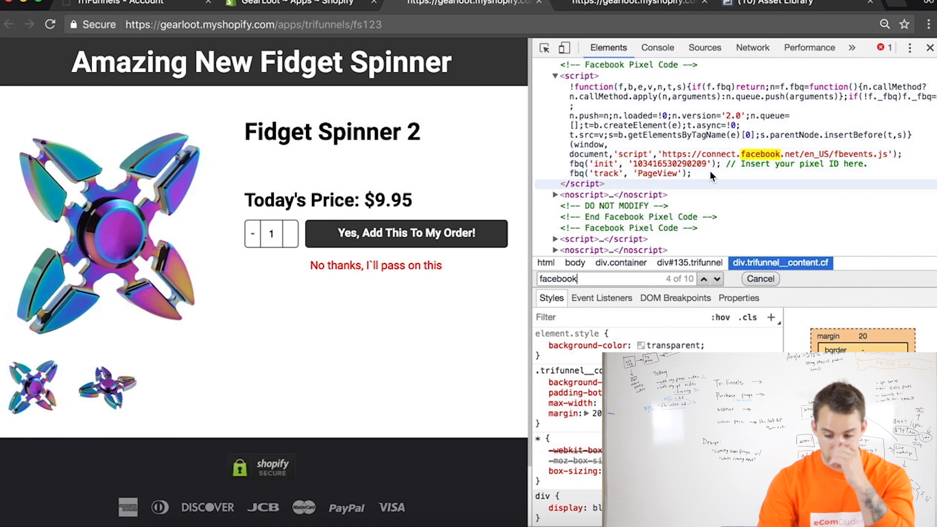
key(Return)
key(Return)
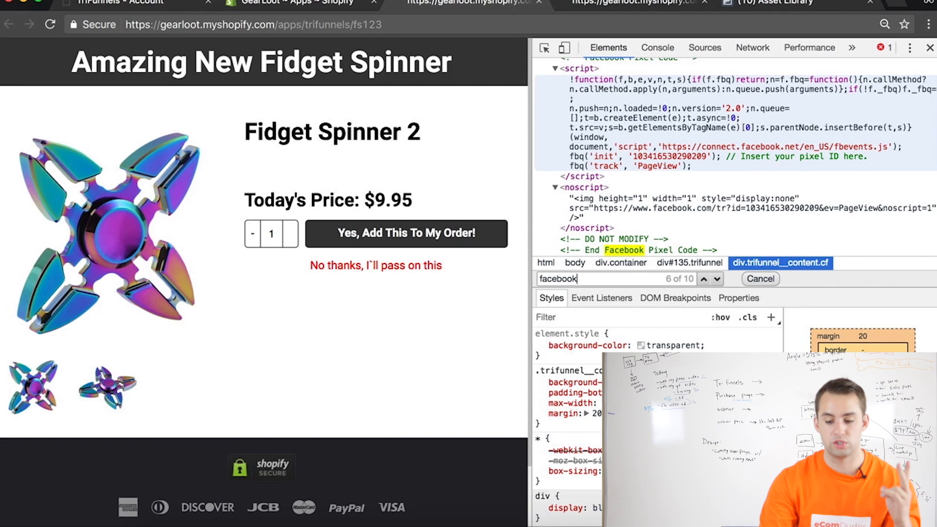
scroll(652, 86, up, 3)
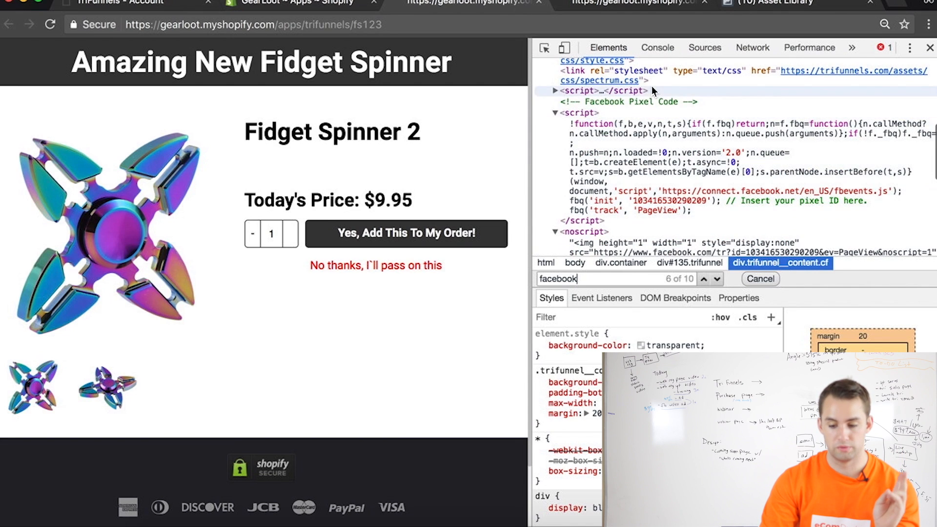
scroll(638, 101, down, 5)
scroll(666, 189, down, 3)
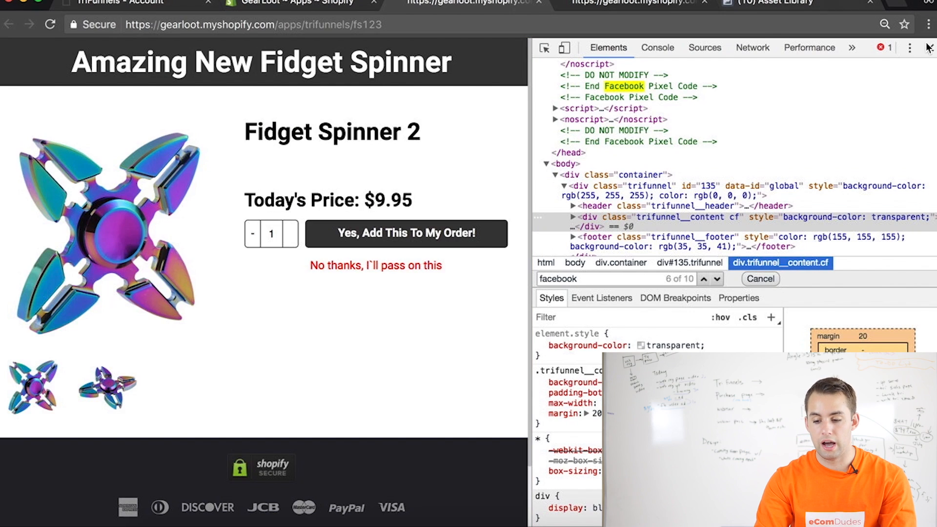
click(930, 47)
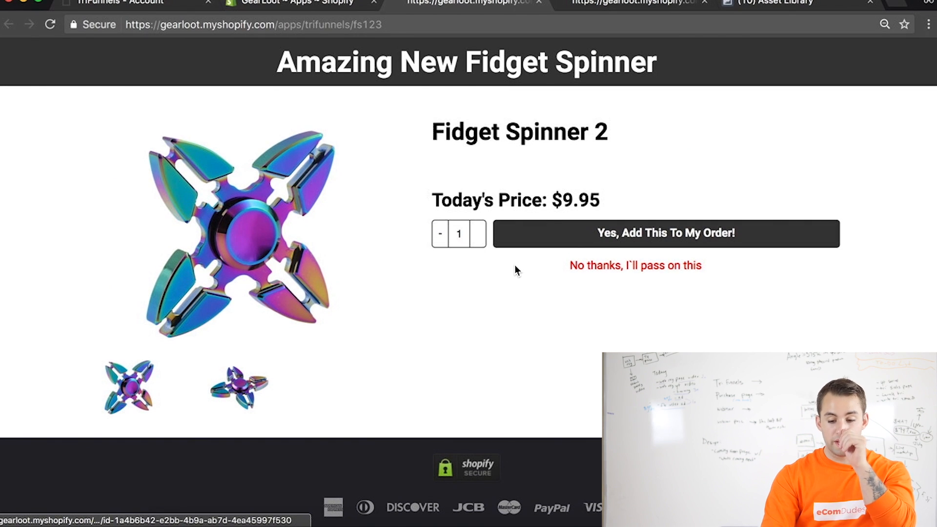
Test the decline path by passing on Fidget Spinner 2 and accepting the Cyclone spinner, comparing the pages with the funnel map
click(295, 5)
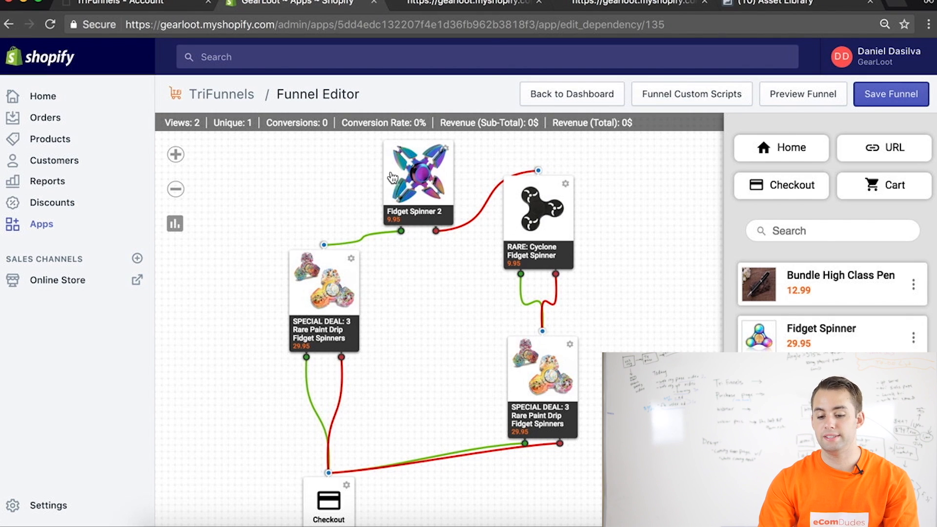
click(457, 6)
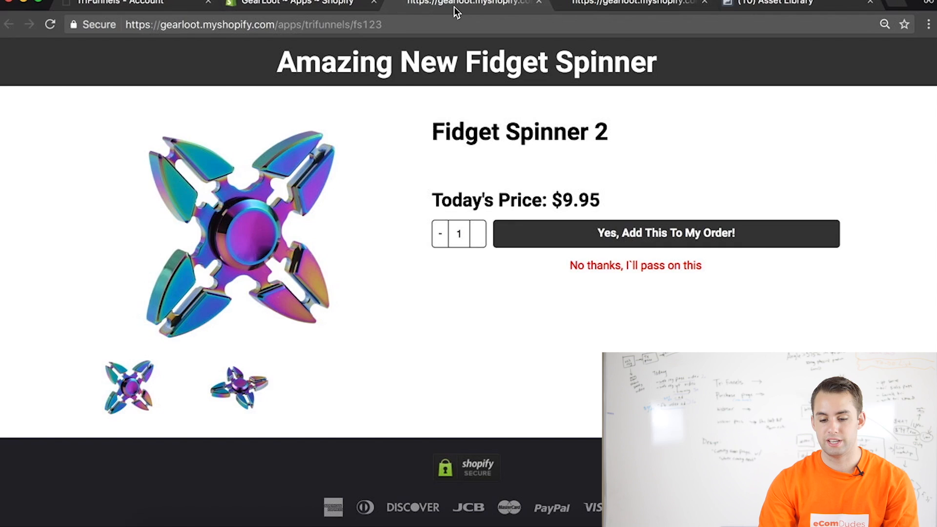
click(619, 268)
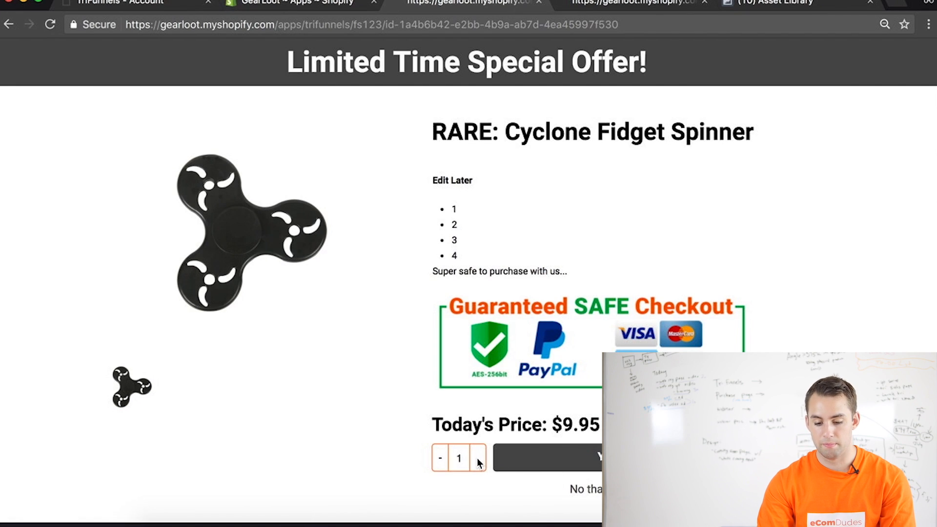
scroll(517, 406, down, 2)
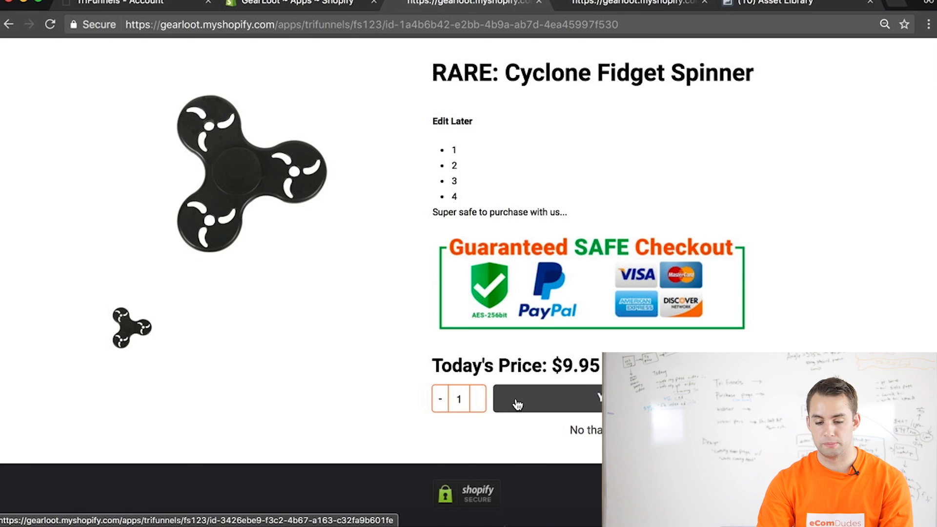
click(518, 405)
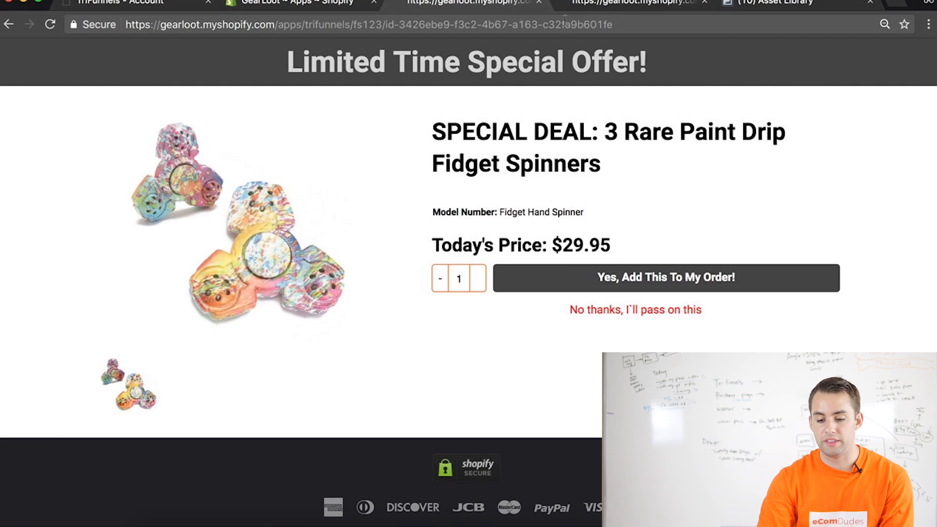
click(298, 5)
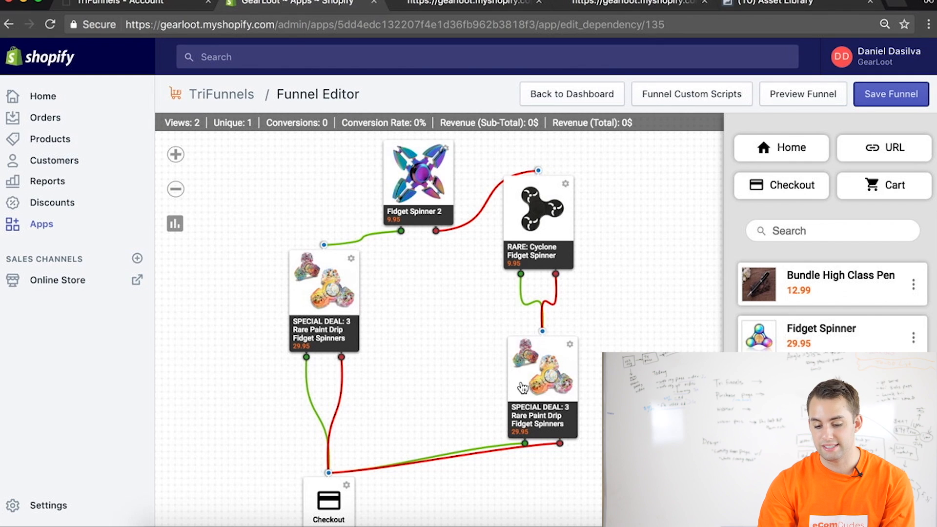
click(474, 5)
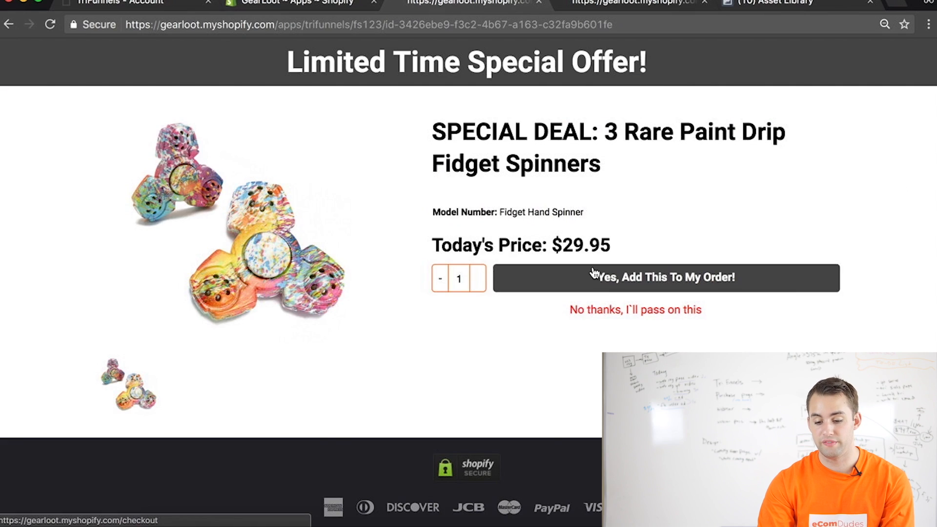
Accept the special deal of 3 Rare Paint Drip Fidget Spinners and review the checkout's order summary and customer information form
scroll(595, 273, down, 1)
click(640, 270)
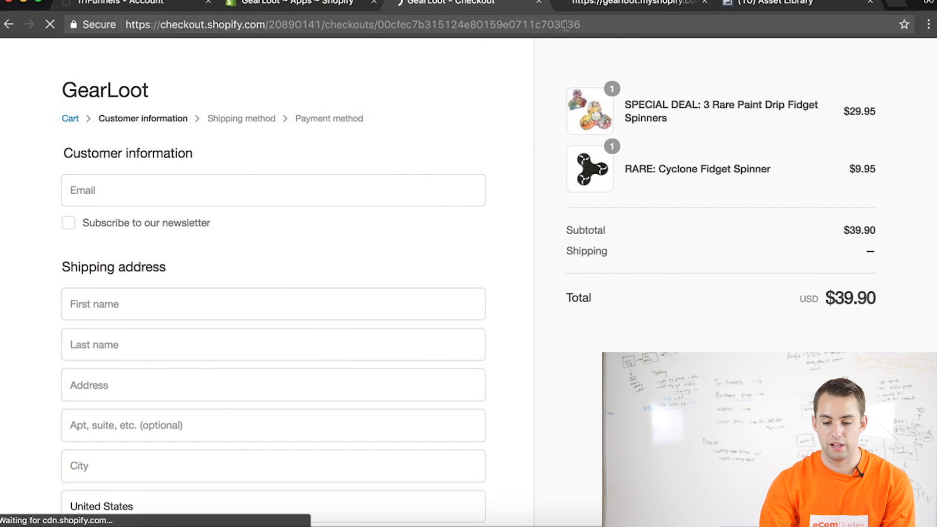
drag(877, 301, 540, 289)
click(397, 247)
scroll(398, 244, down, 2)
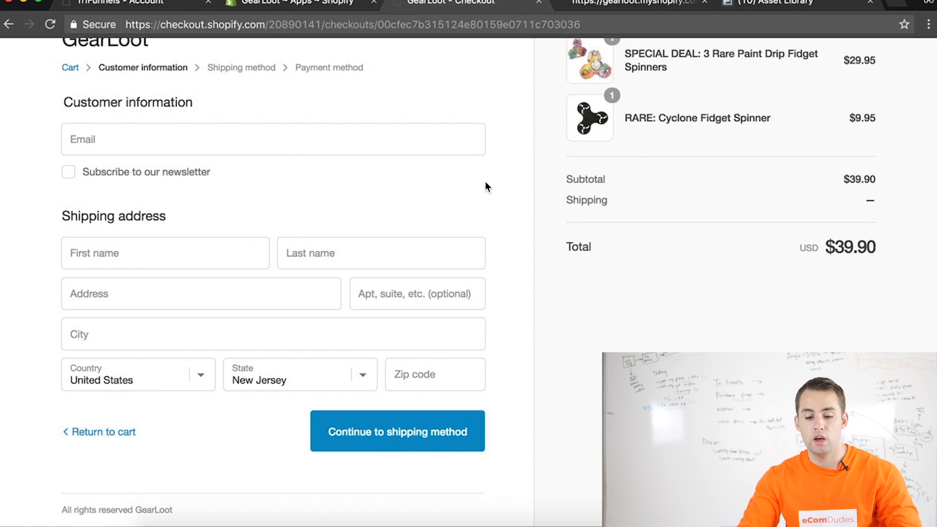
scroll(485, 183, up, 2)
Switch to the dirtygamer store's funnel editor, preview the Pro Gamers Mouse funnel and examine its landing page's features, guarantee badge and offer buttons
click(290, 5)
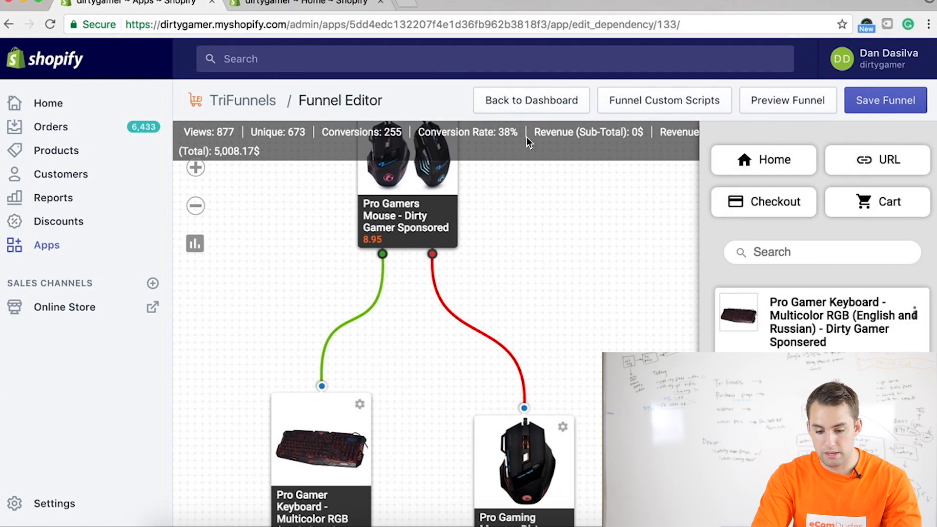
click(774, 98)
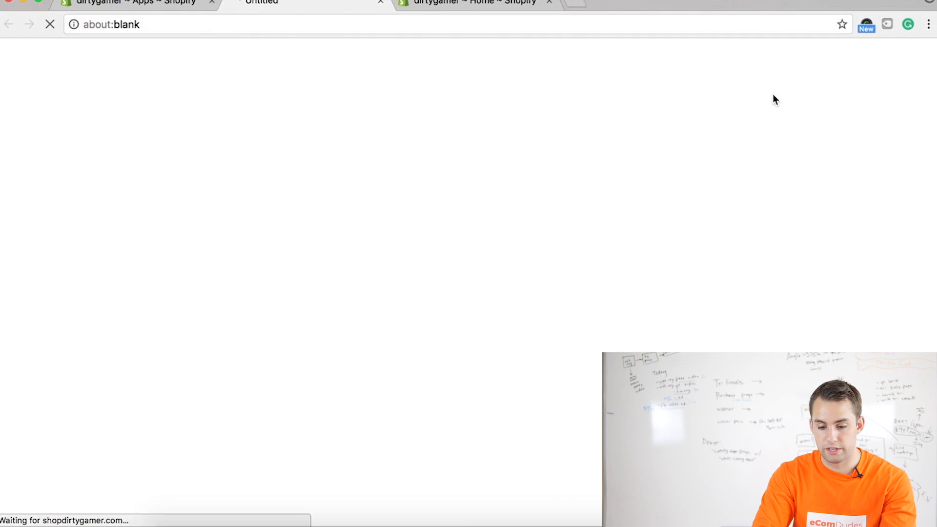
scroll(435, 154, down, 1)
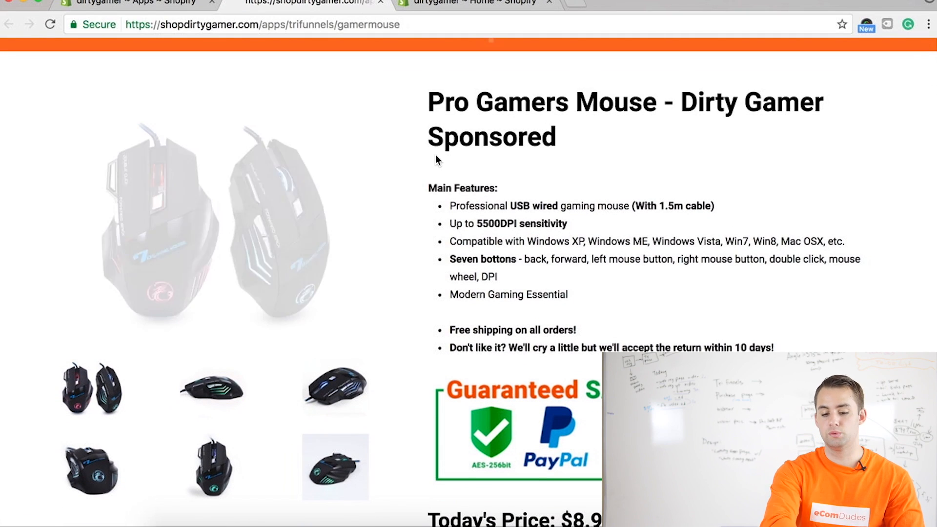
scroll(435, 155, down, 2)
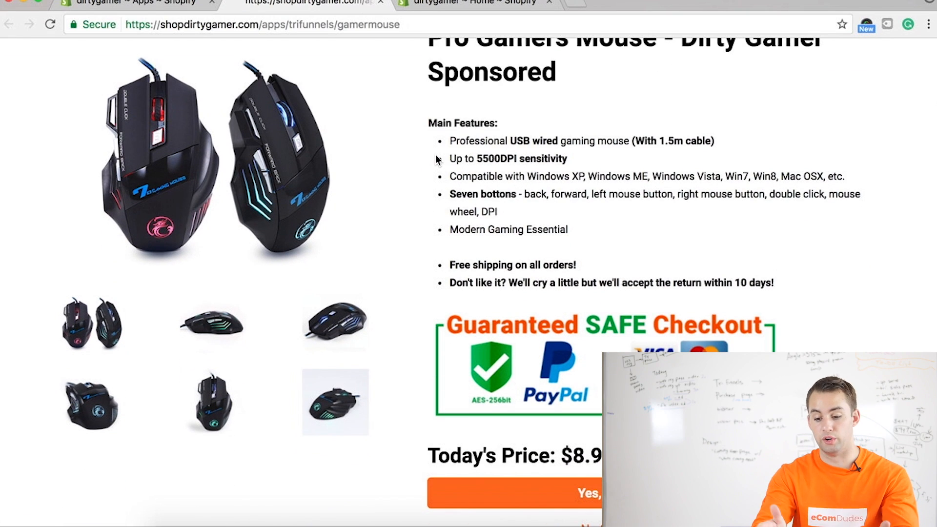
scroll(435, 160, down, 3)
scroll(435, 161, up, 3)
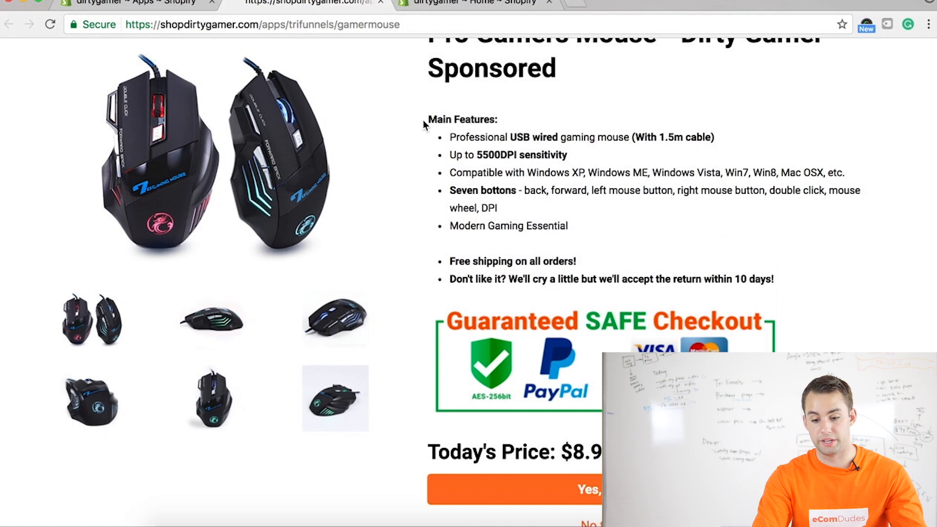
scroll(722, 298, down, 6)
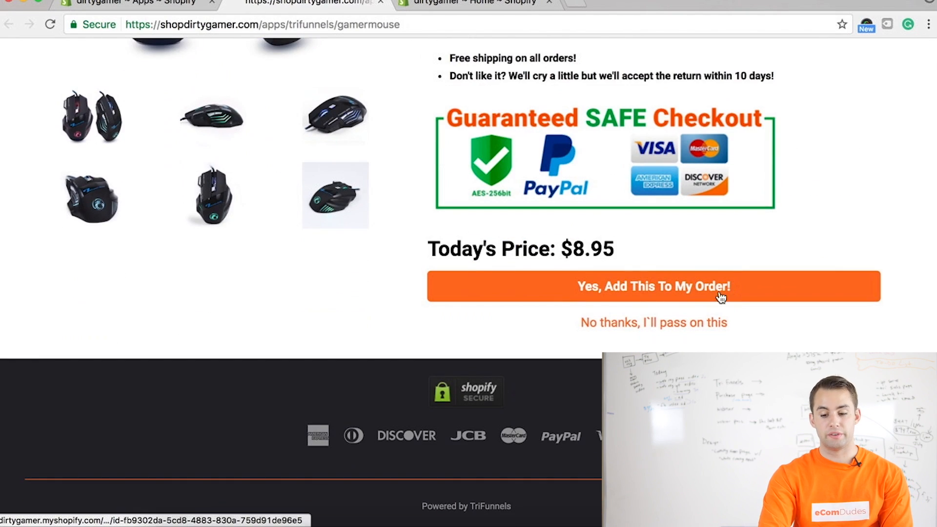
scroll(721, 299, up, 4)
Test the accept path by adding the Pro Gamers Mouse and Pro Gamer Keyboard to the order, and review the checkout's order total
click(684, 407)
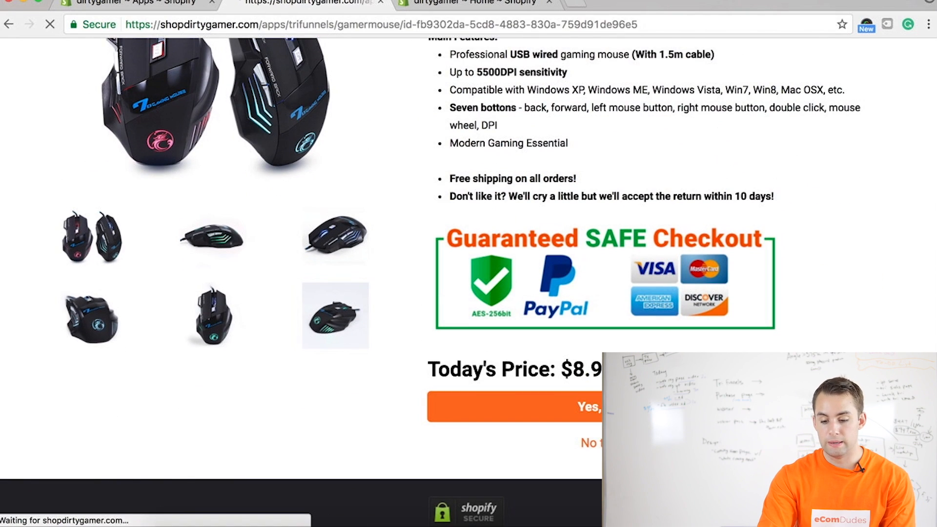
scroll(683, 407, down, 6)
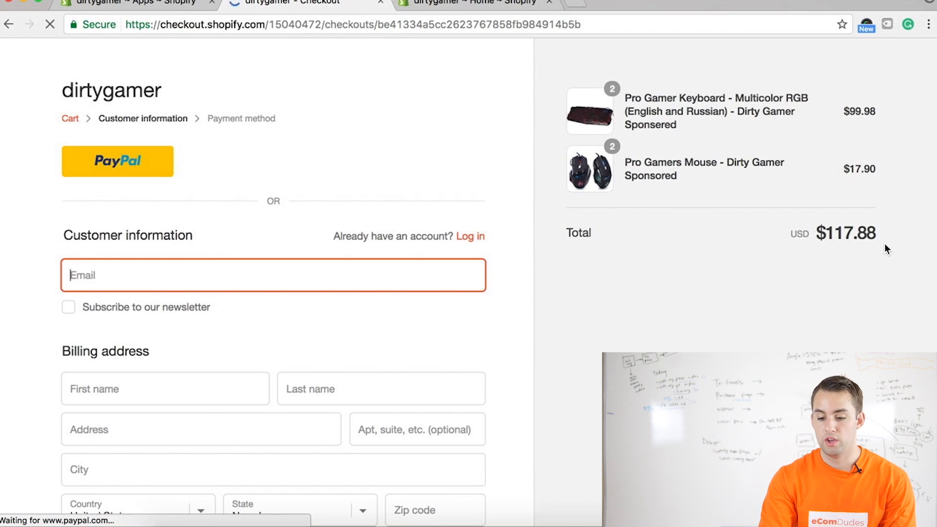
drag(877, 234, 868, 204)
click(863, 134)
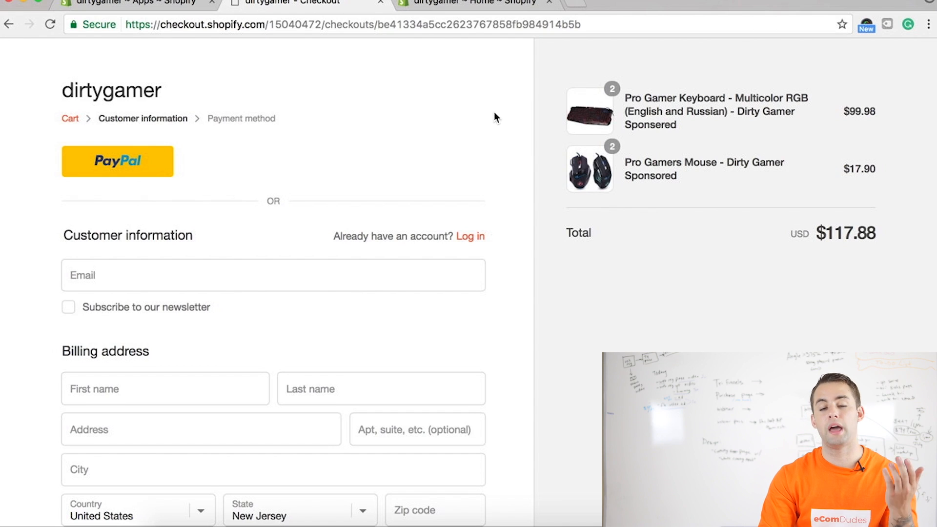
scroll(496, 117, down, 3)
scroll(484, 97, up, 3)
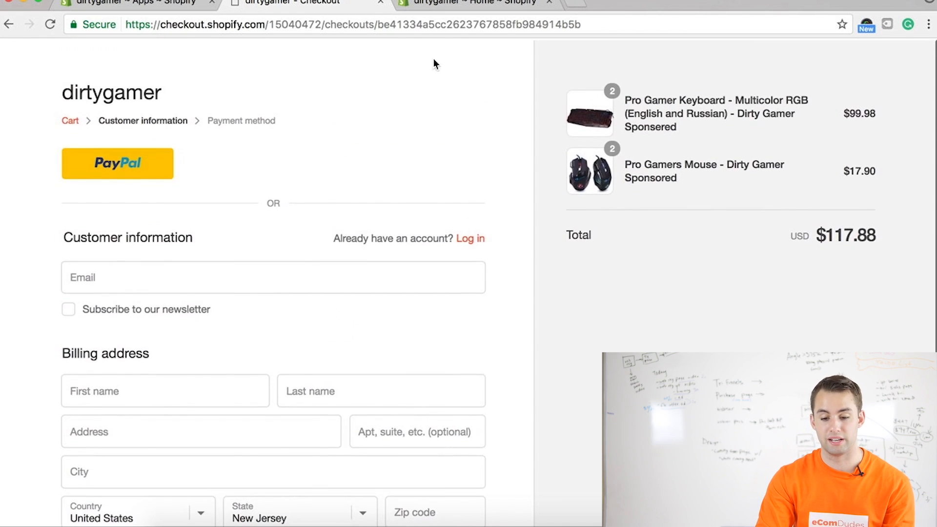